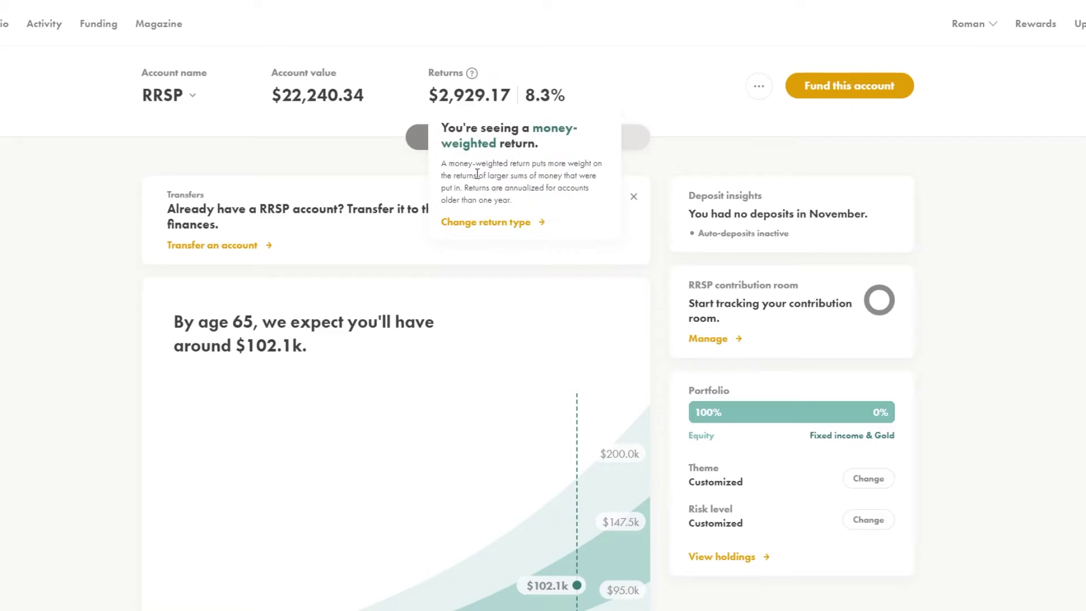
Step: Switch the RRSP account's return type from money-weighted (8.3%) to Simple (6.1%)
{"action": "left_click", "coordinate": [454, 139]}
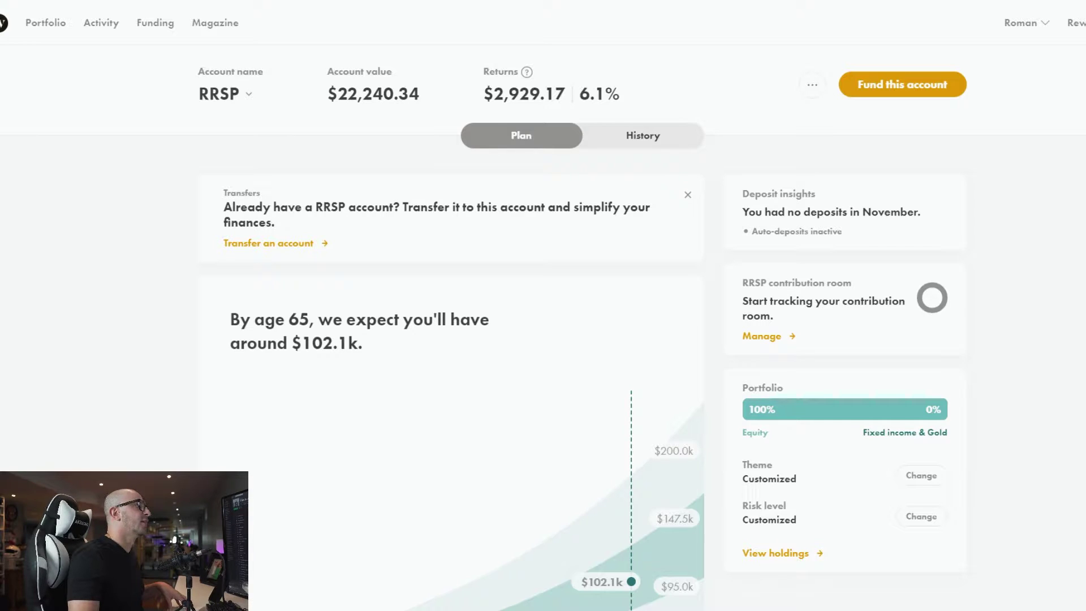
{"action": "mouse_move", "coordinate": [526, 72]}
{"action": "left_click", "coordinate": [531, 212]}
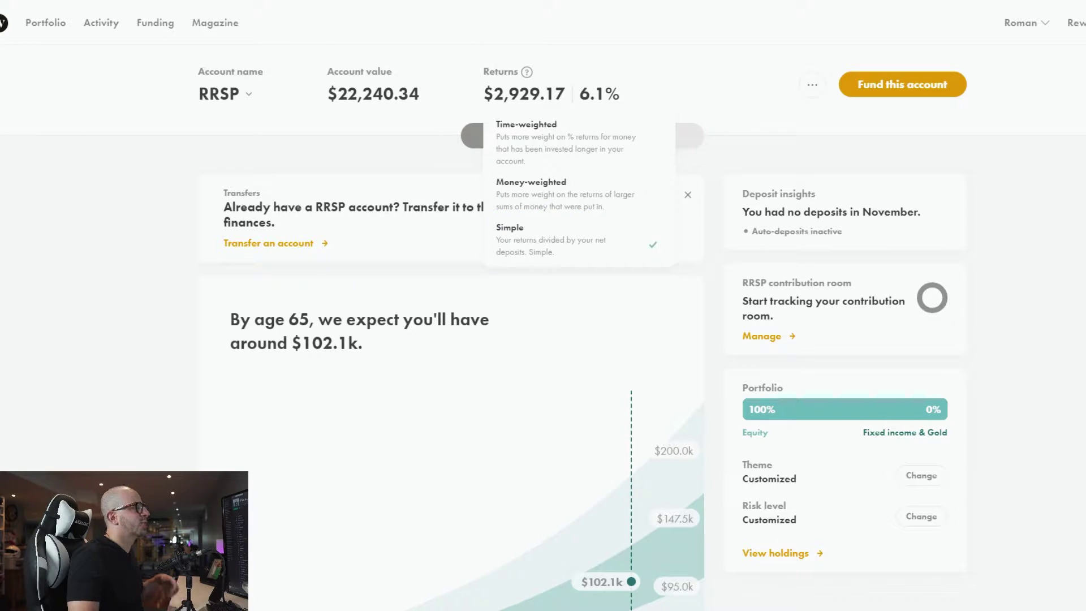
{"action": "left_click", "coordinate": [565, 193]}
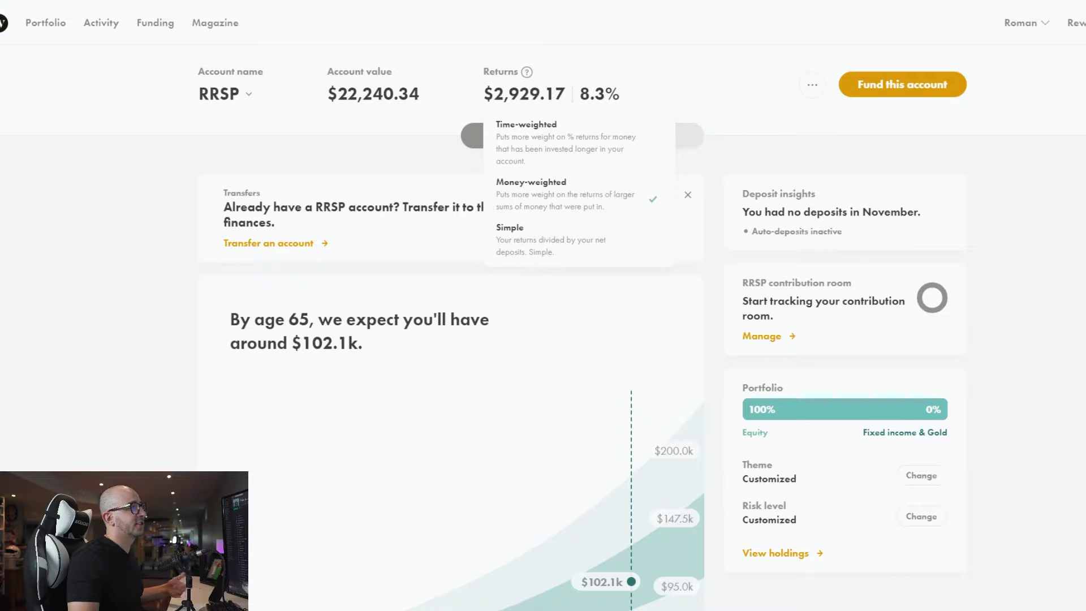
{"action": "left_click", "coordinate": [565, 136]}
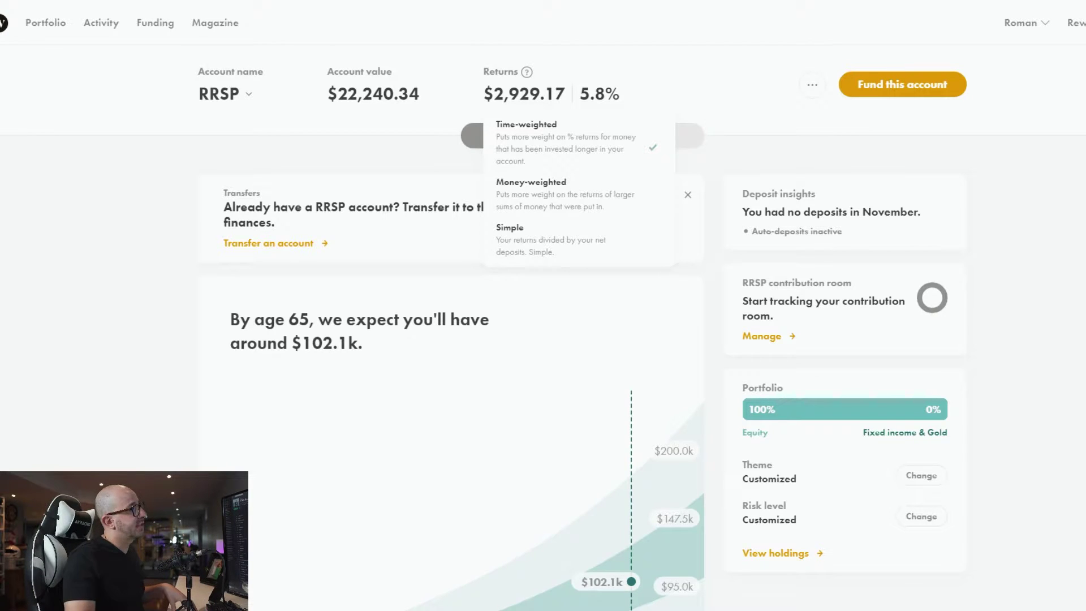
{"action": "left_click_drag", "start_coordinate": [484, 93], "coordinate": [565, 94]}
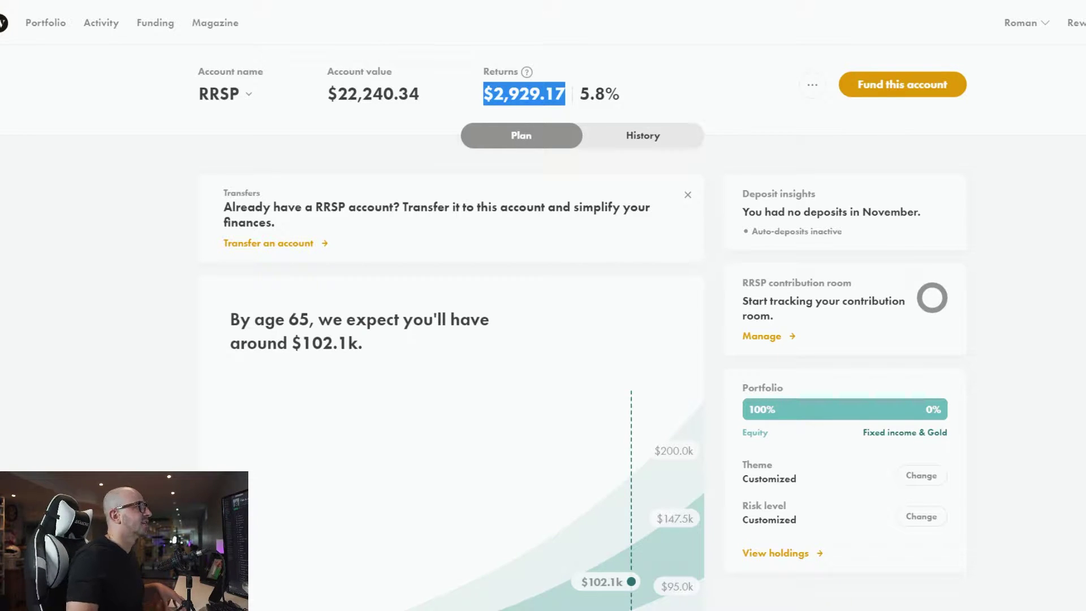
{"action": "mouse_move", "coordinate": [527, 72]}
{"action": "left_click", "coordinate": [537, 219]}
{"action": "left_click", "coordinate": [543, 239]}
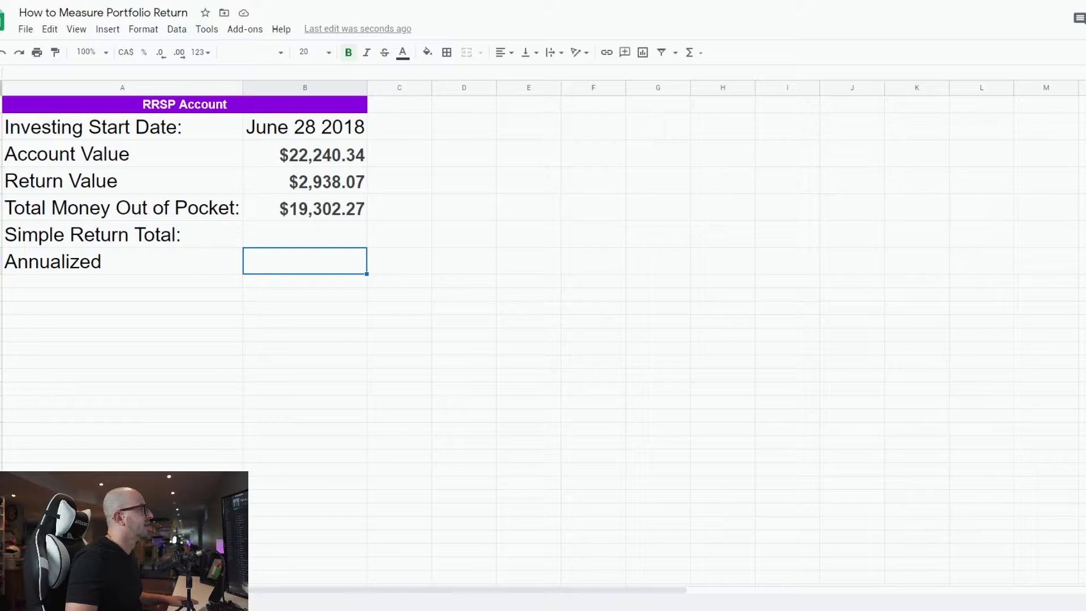
{"action": "left_click", "coordinate": [305, 154]}
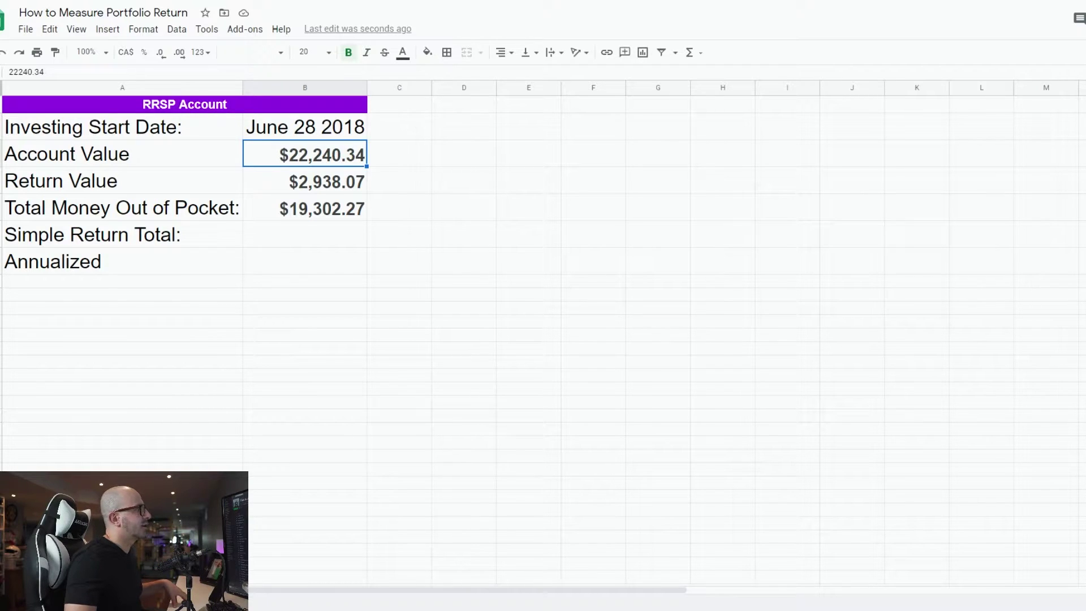
{"action": "left_click", "coordinate": [305, 208]}
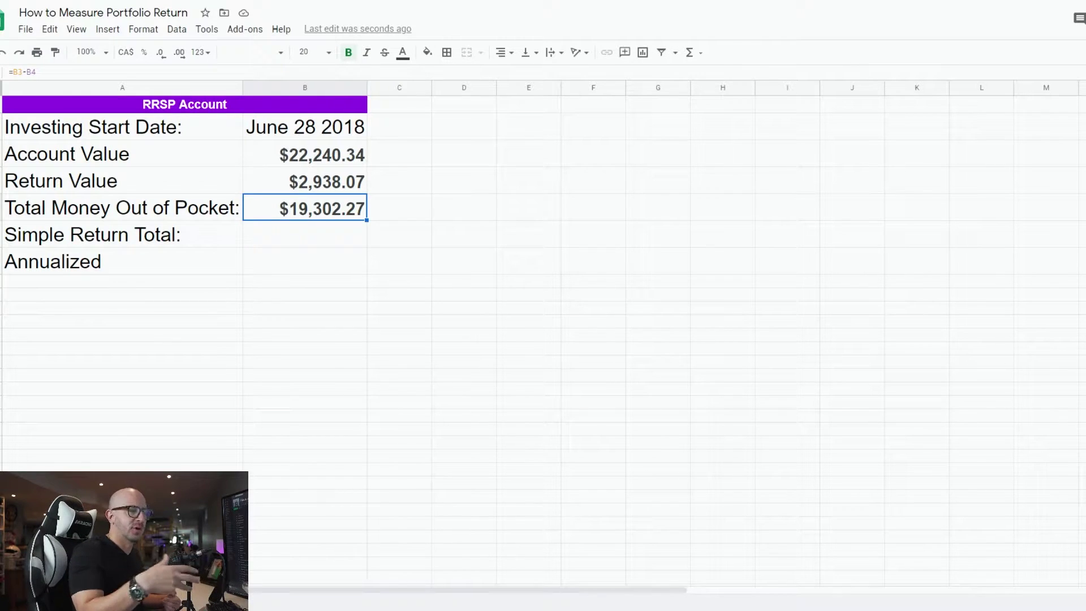
{"action": "left_click", "coordinate": [304, 234]}
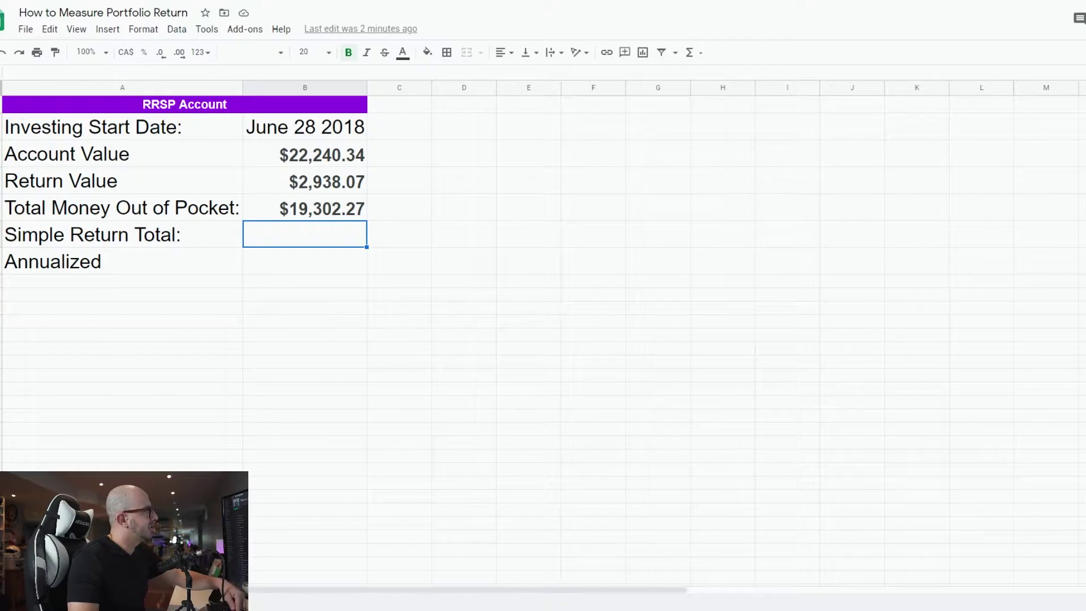
Step: Enter =B4/B5 in B6 for a 15.22% simple return and =B6/2.5 in B7 for 6.09% annualized
{"action": "type", "text": "=B4"}
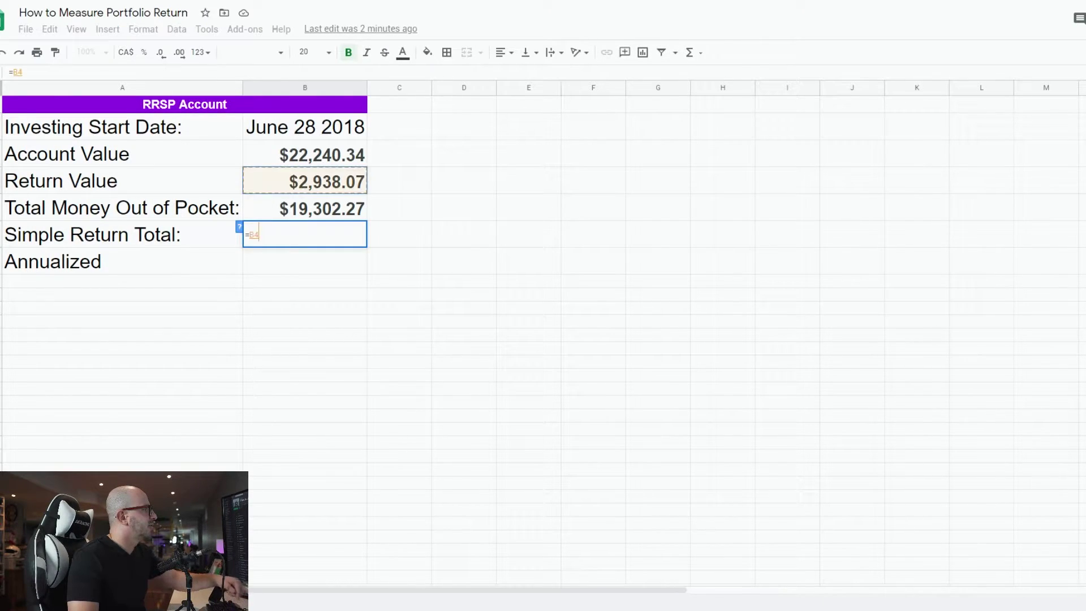
{"action": "type", "text": "/"}
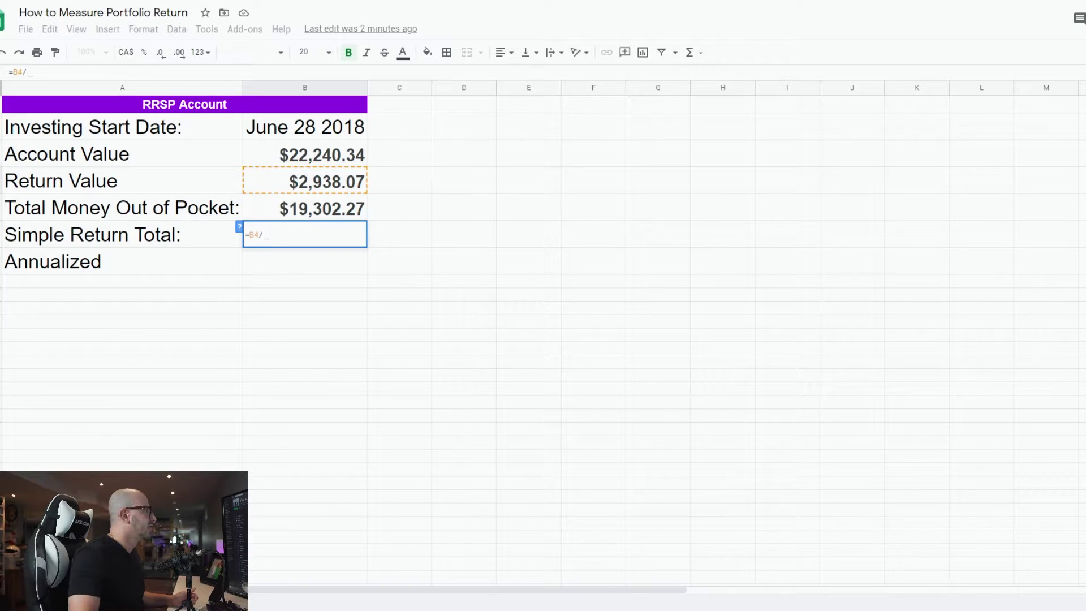
{"action": "type", "text": "B5"}
{"action": "key", "text": "Return"}
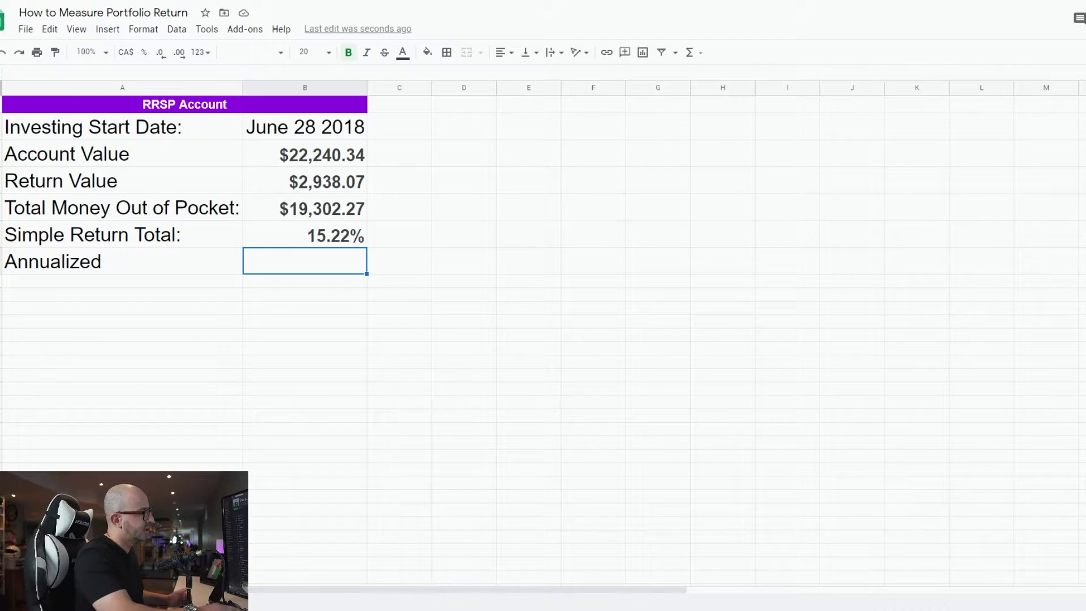
{"action": "type", "text": "=B6"}
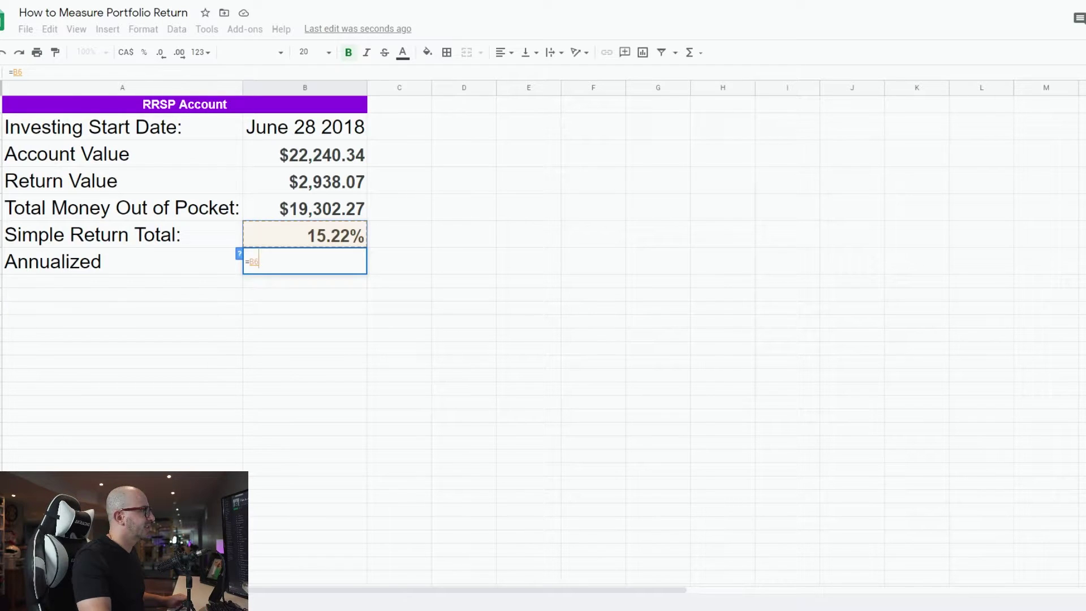
{"action": "type", "text": "/"}
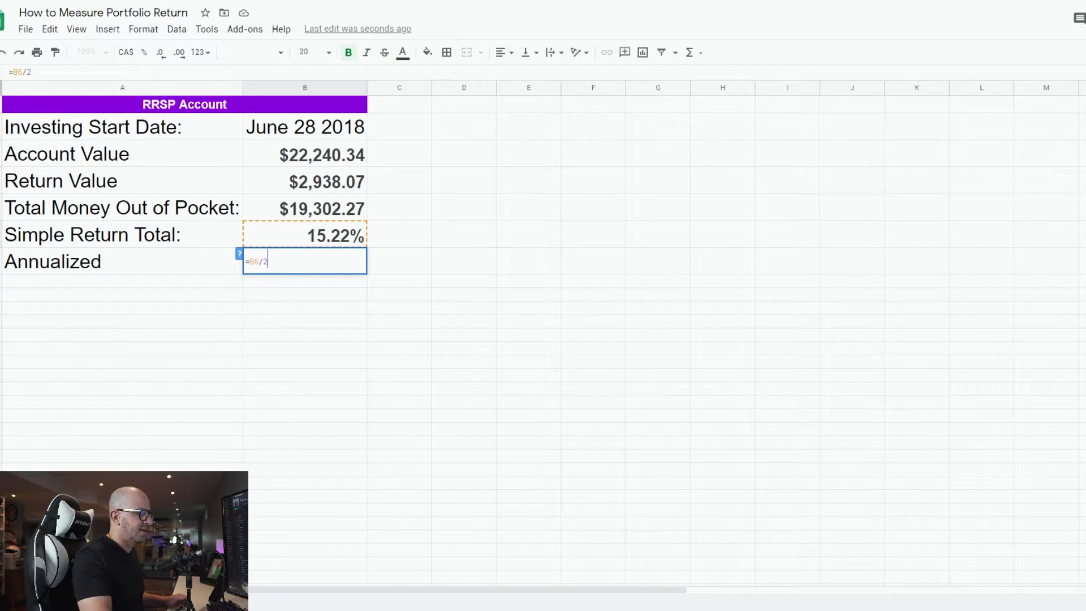
{"action": "type", "text": "2.5"}
{"action": "key", "text": "Return"}
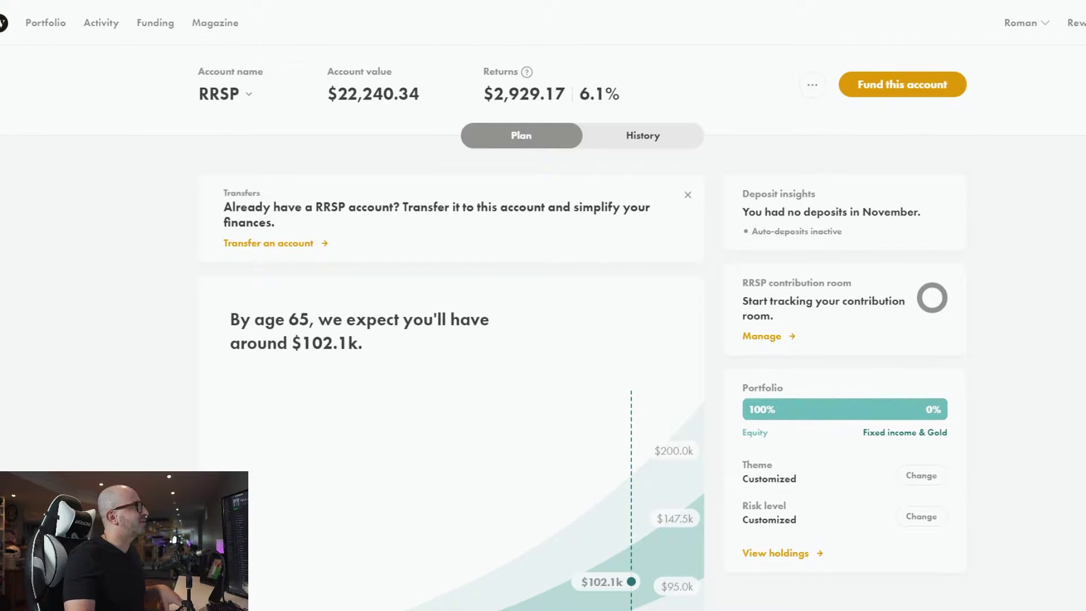
Step: Switch to the Macrotrends S&P 500 Historical Annual Returns page
{"action": "left_click", "coordinate": [316, 1]}
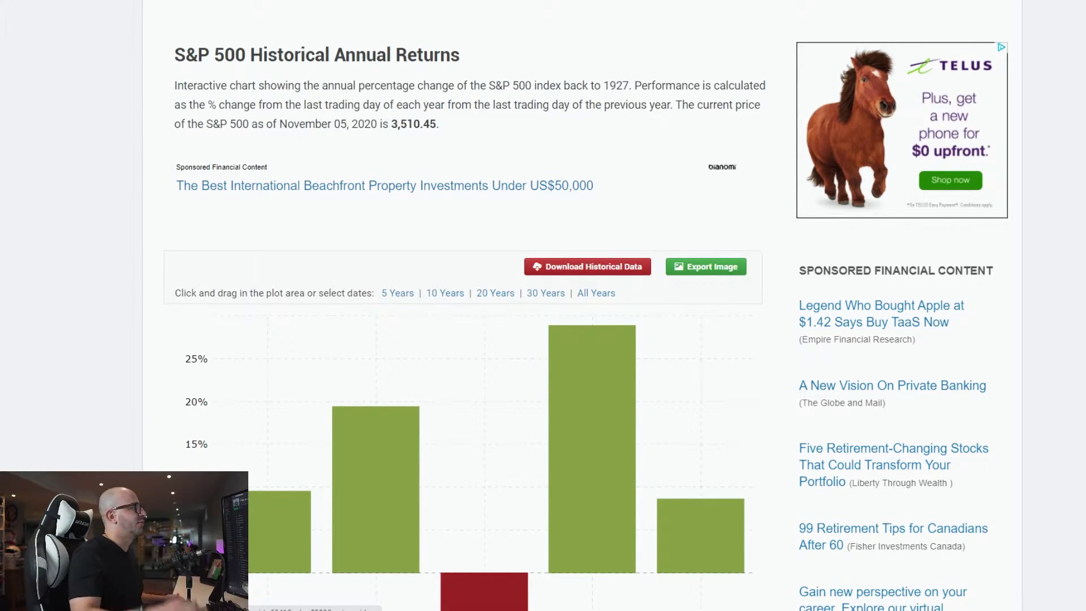
Step: Scroll to the annual returns chart and read the 2016–2020 bars, including 2018's -6.24%
{"action": "scroll", "coordinate": [585, 305], "scroll_direction": "down", "scroll_amount": 1}
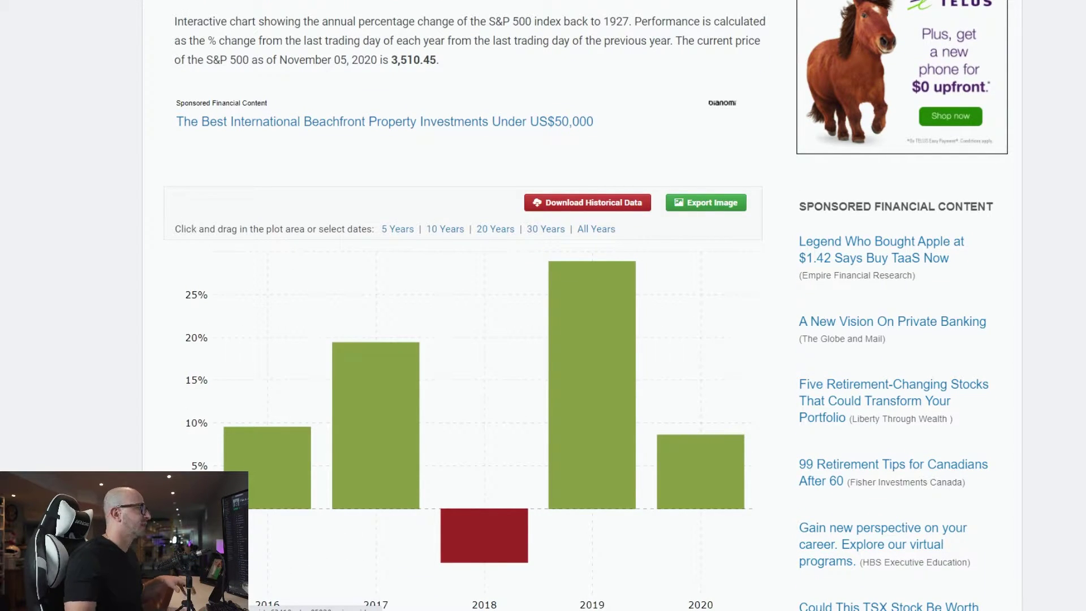
{"action": "scroll", "coordinate": [585, 306], "scroll_direction": "down", "scroll_amount": 1}
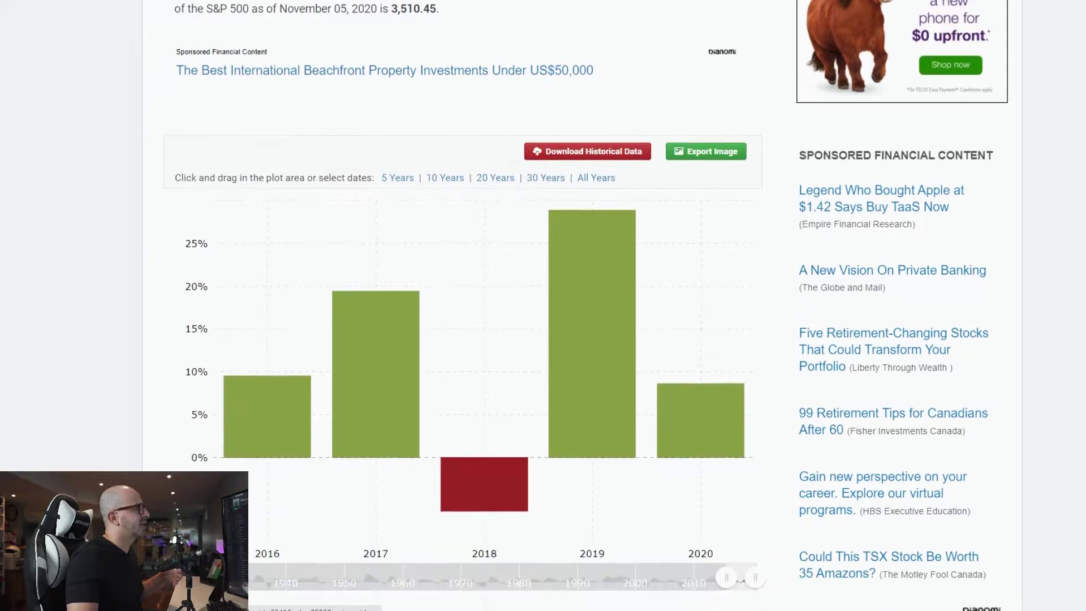
{"action": "mouse_move", "coordinate": [436, 468]}
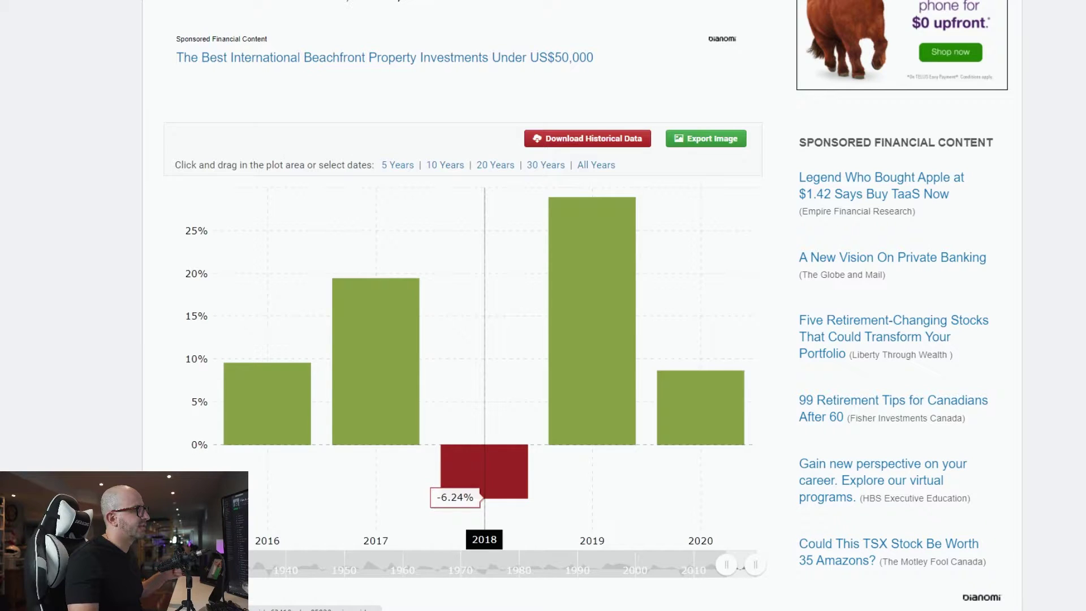
{"action": "mouse_move", "coordinate": [592, 283]}
{"action": "mouse_move", "coordinate": [650, 395]}
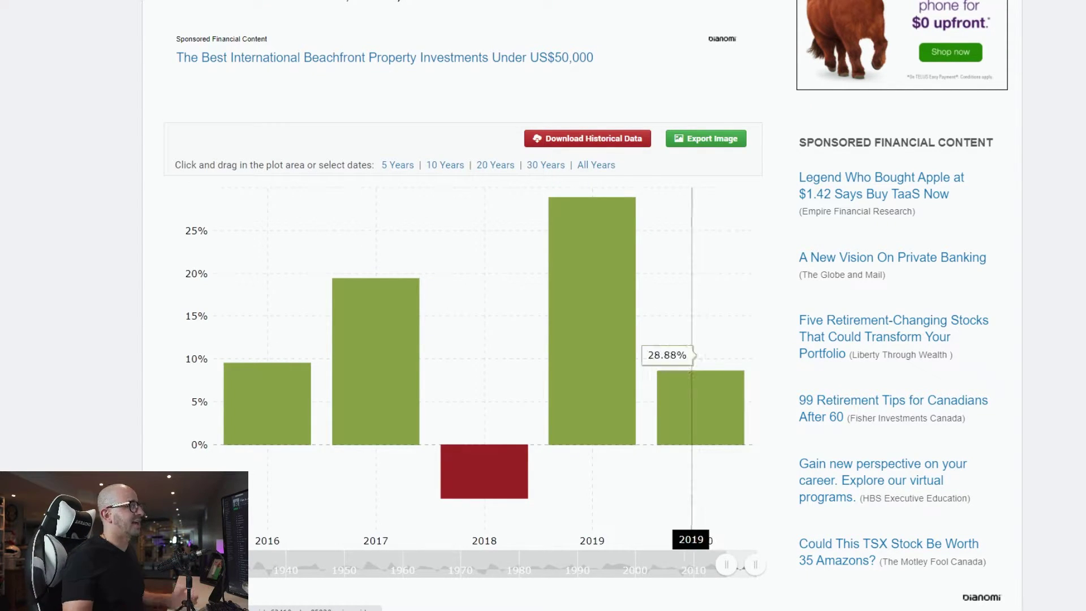
{"action": "mouse_move", "coordinate": [484, 475]}
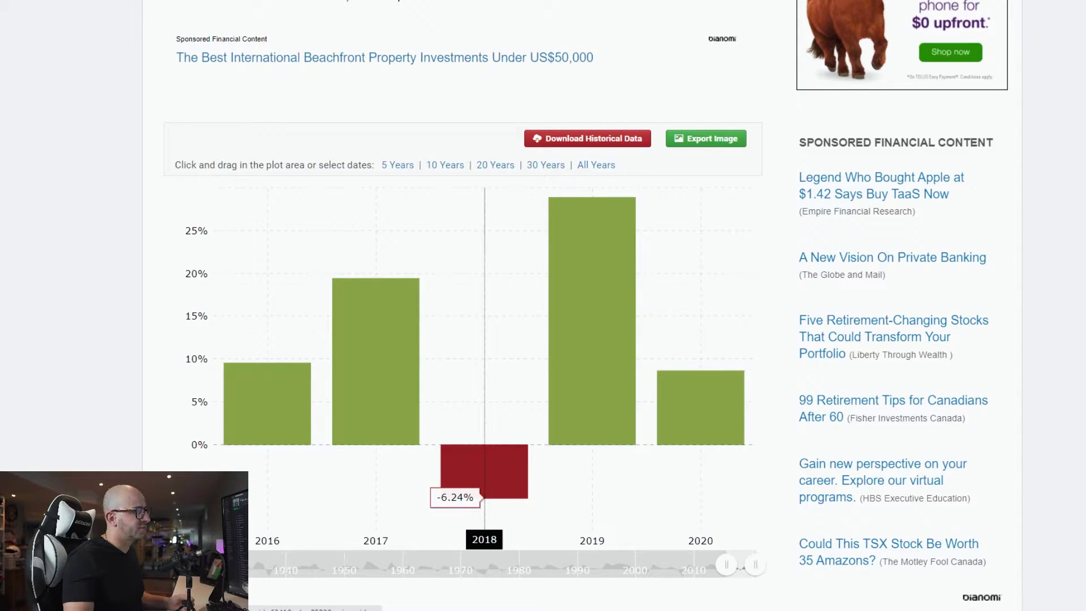
{"action": "mouse_move", "coordinate": [700, 396]}
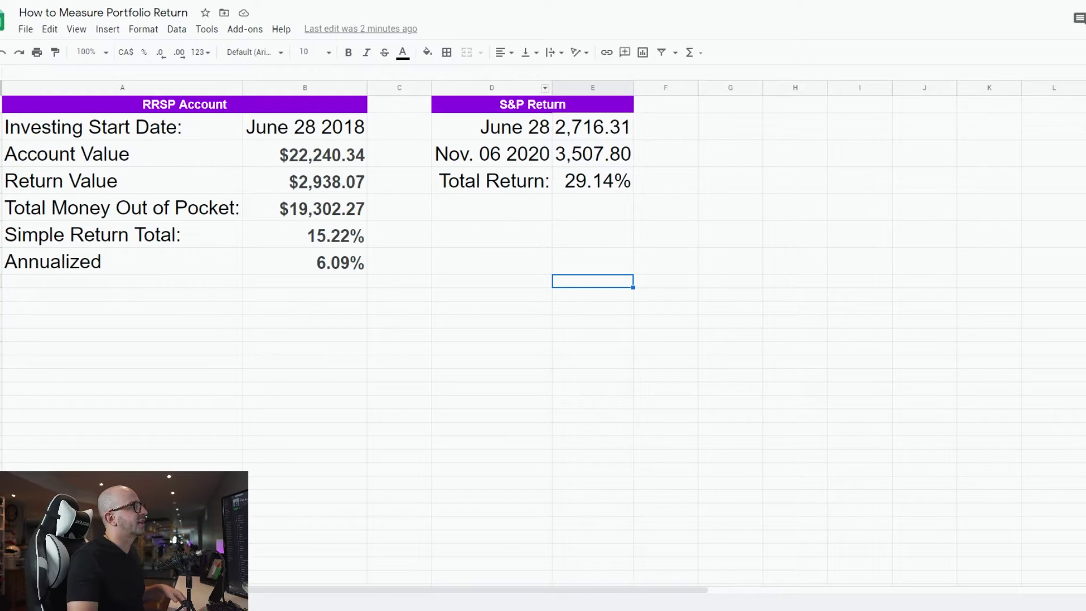
Step: Widen column D slightly and inspect E2, E3 and the Total Return formula =(E3-E2)/E2
{"action": "left_click_drag", "start_coordinate": [550, 88], "coordinate": [559, 88]}
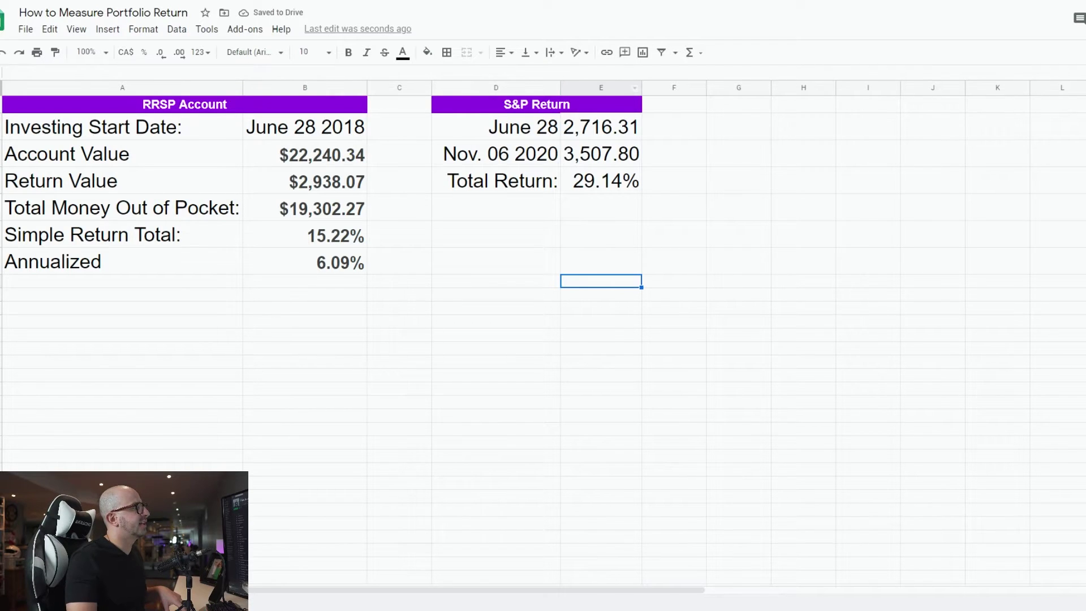
{"action": "left_click", "coordinate": [601, 126]}
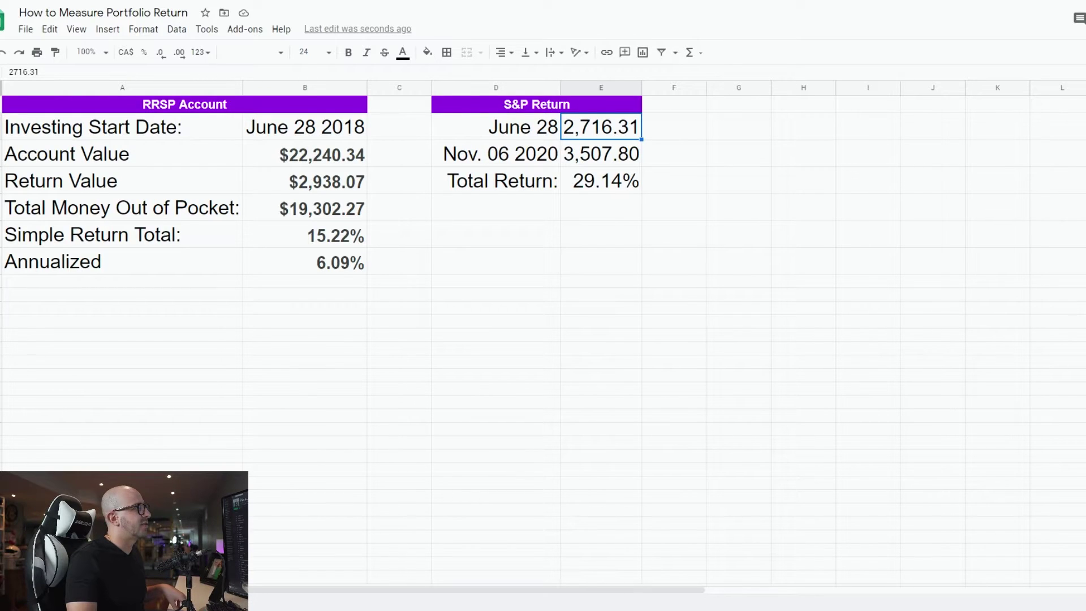
{"action": "left_click", "coordinate": [600, 154]}
{"action": "left_click", "coordinate": [600, 180]}
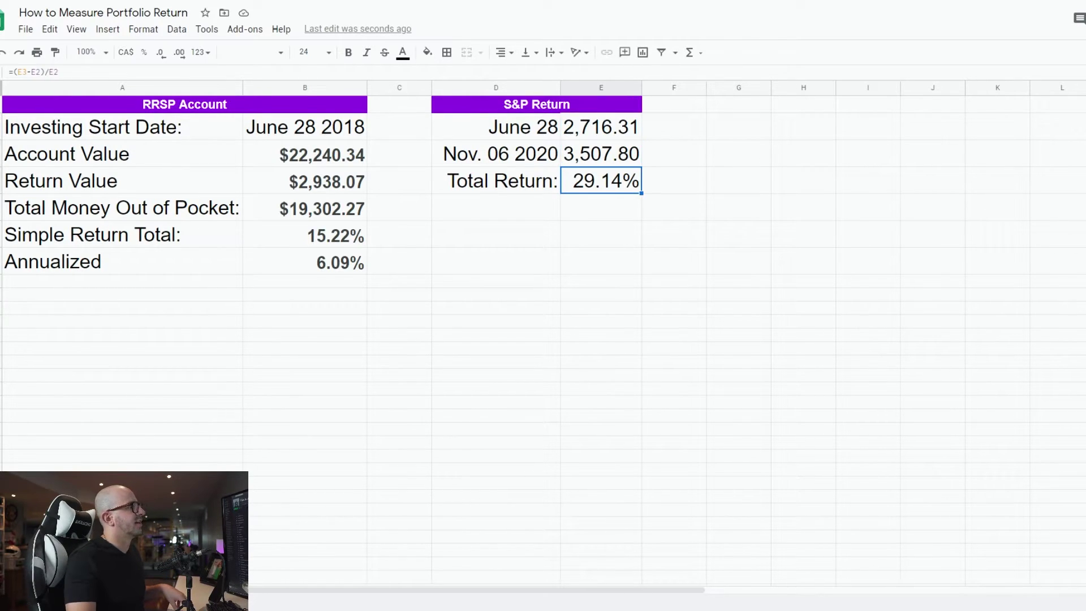
Step: Add an 'Annualized Return' label in D5 with =E4/2.5 in E5, giving 11.66%
{"action": "left_click", "coordinate": [496, 207]}
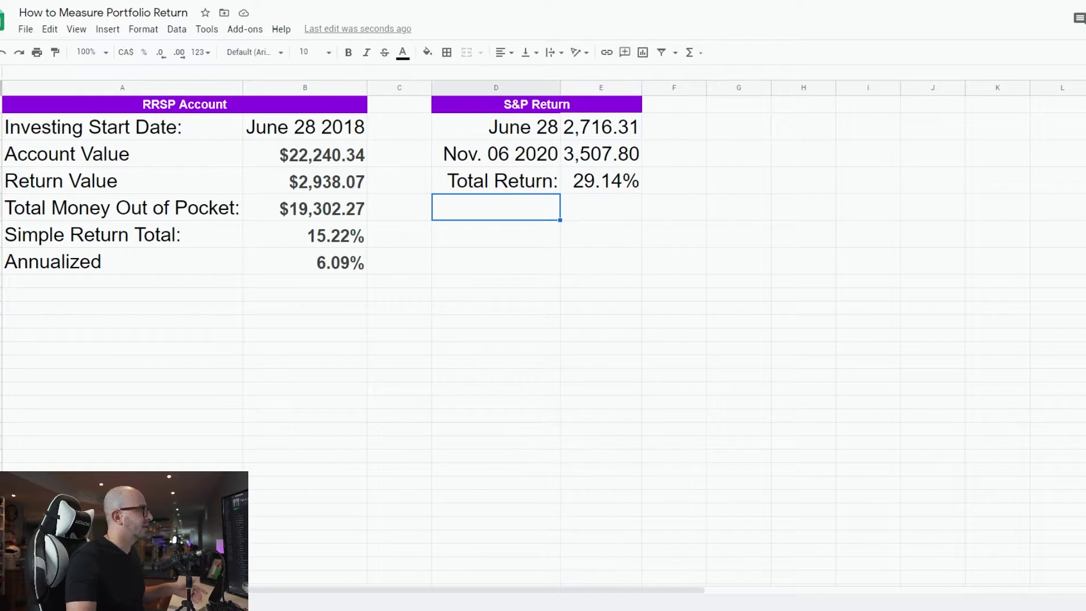
{"action": "type", "text": "Annualize"}
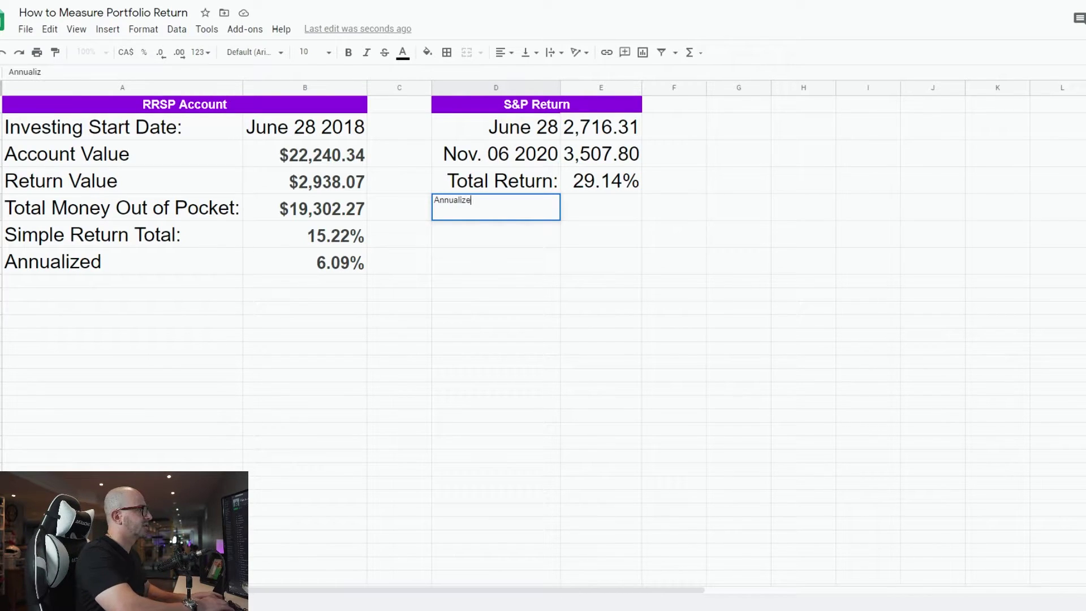
{"action": "type", "text": "d Return"}
{"action": "key", "text": "Tab"}
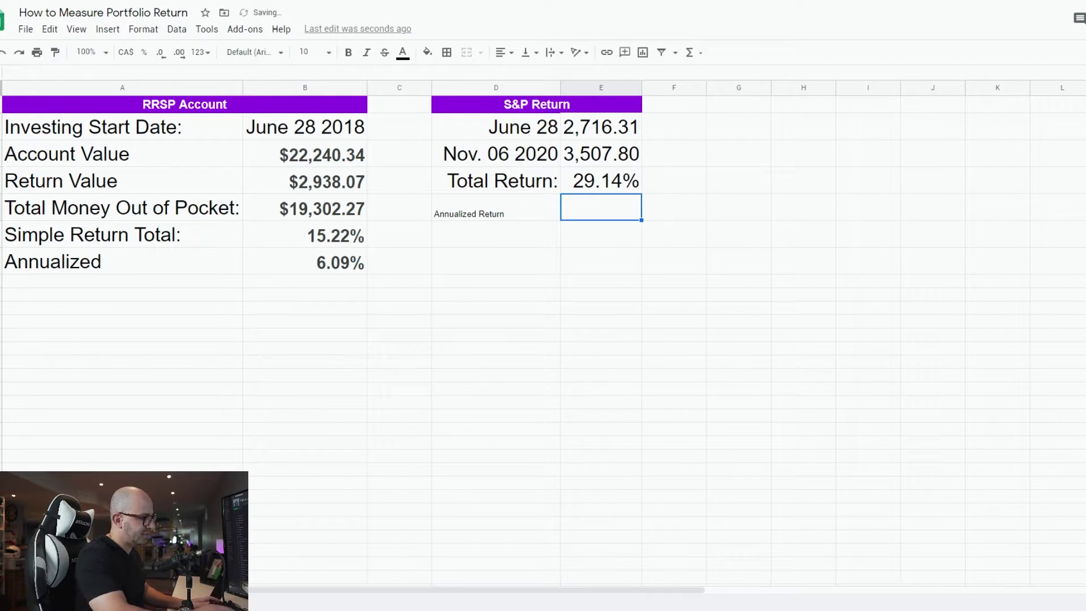
{"action": "type", "text": "="}
{"action": "key", "text": "Up"}
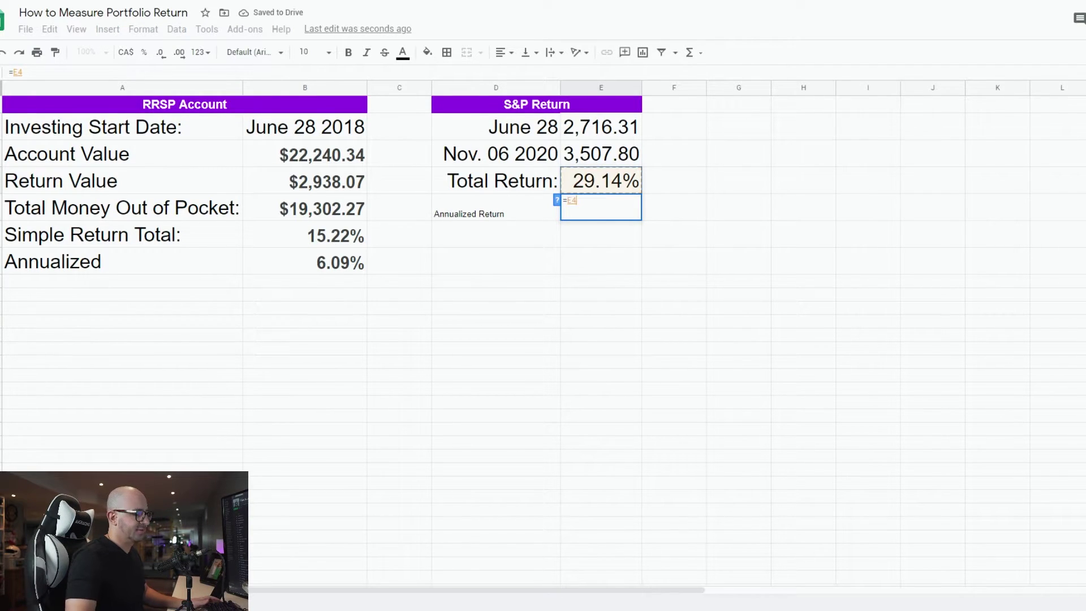
{"action": "type", "text": "/"}
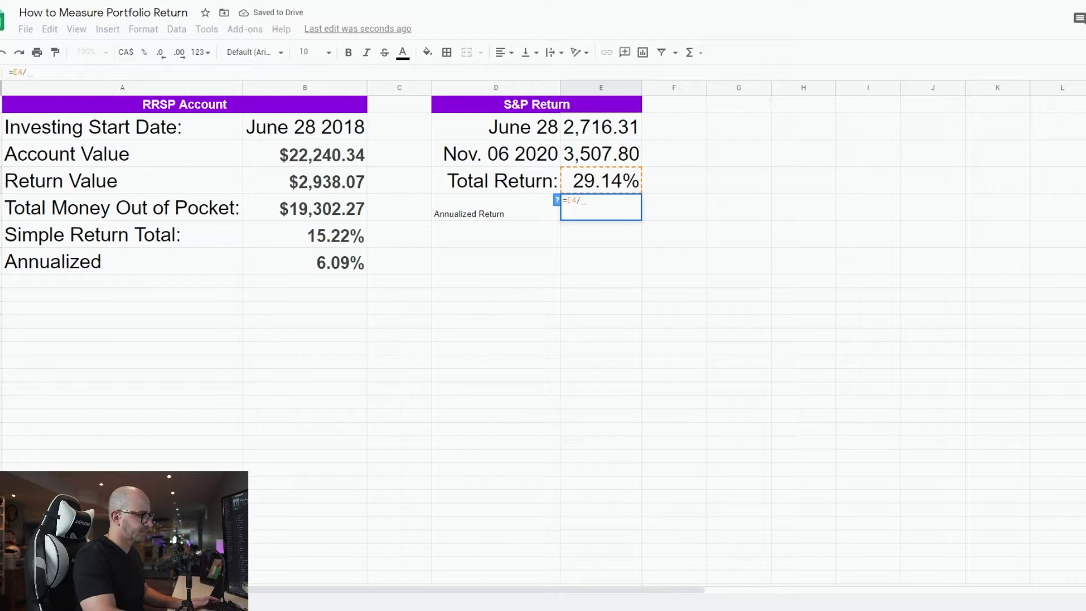
{"action": "type", "text": "2.5"}
{"action": "key", "text": "Return"}
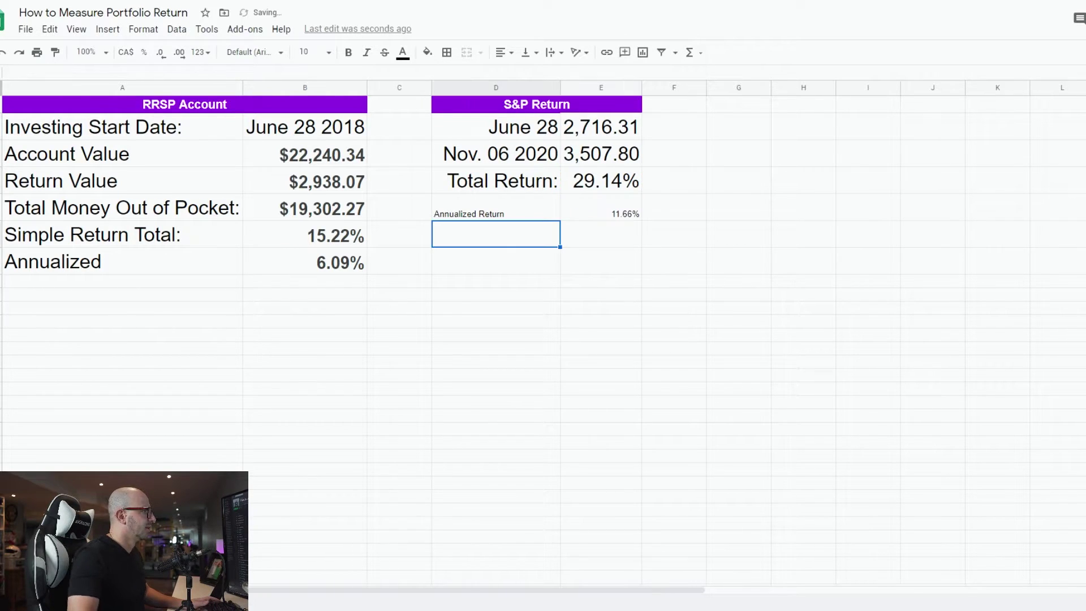
Step: Copy the Total Return label and value styles onto row 5 and widen column D to fit
{"action": "left_click", "coordinate": [495, 207]}
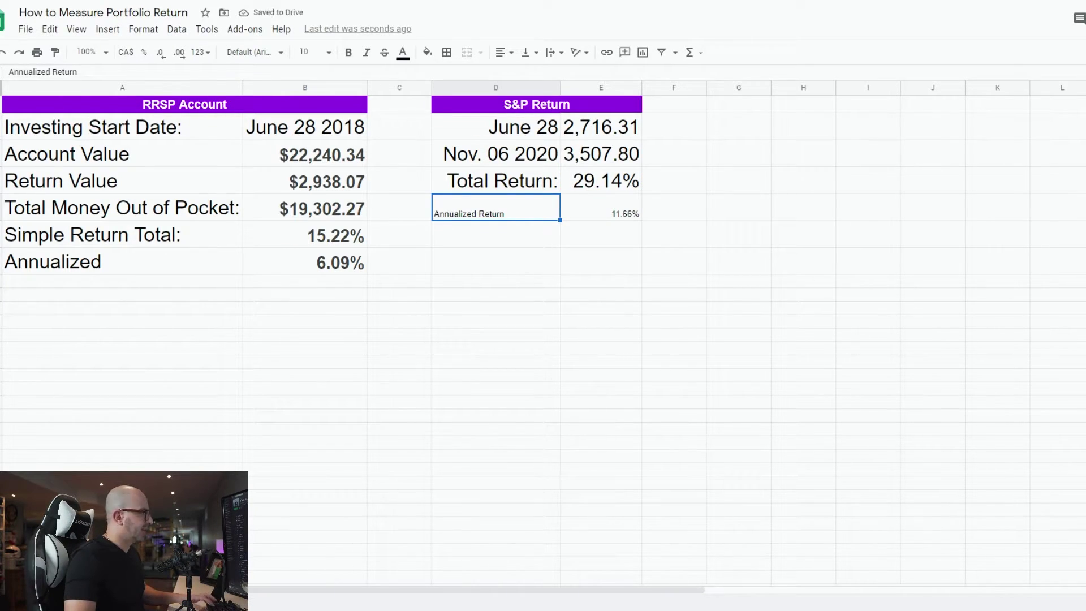
{"action": "left_click", "coordinate": [495, 180]}
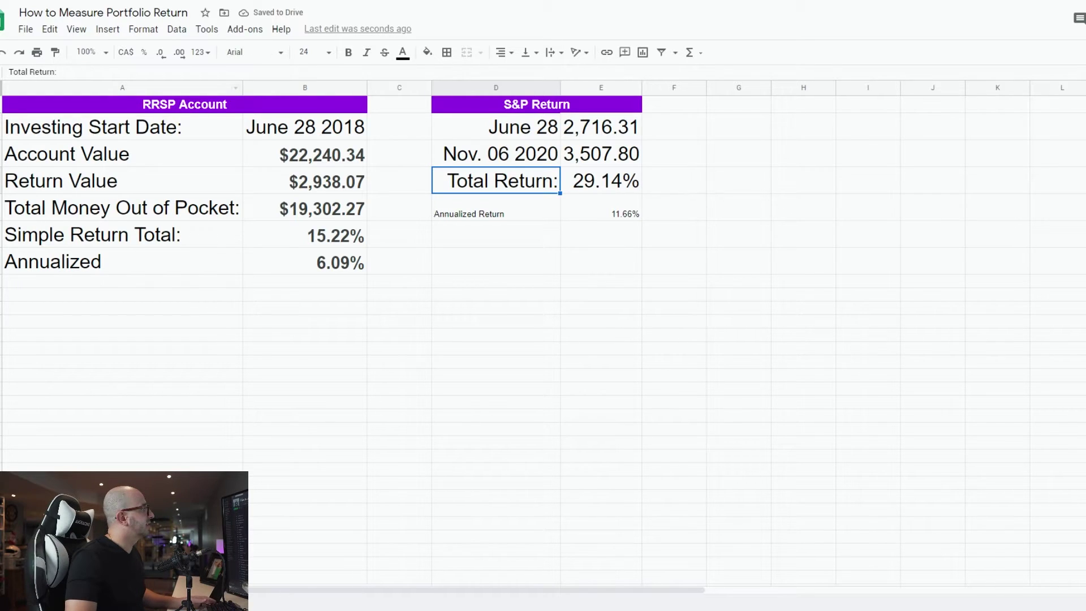
{"action": "left_click", "coordinate": [496, 207]}
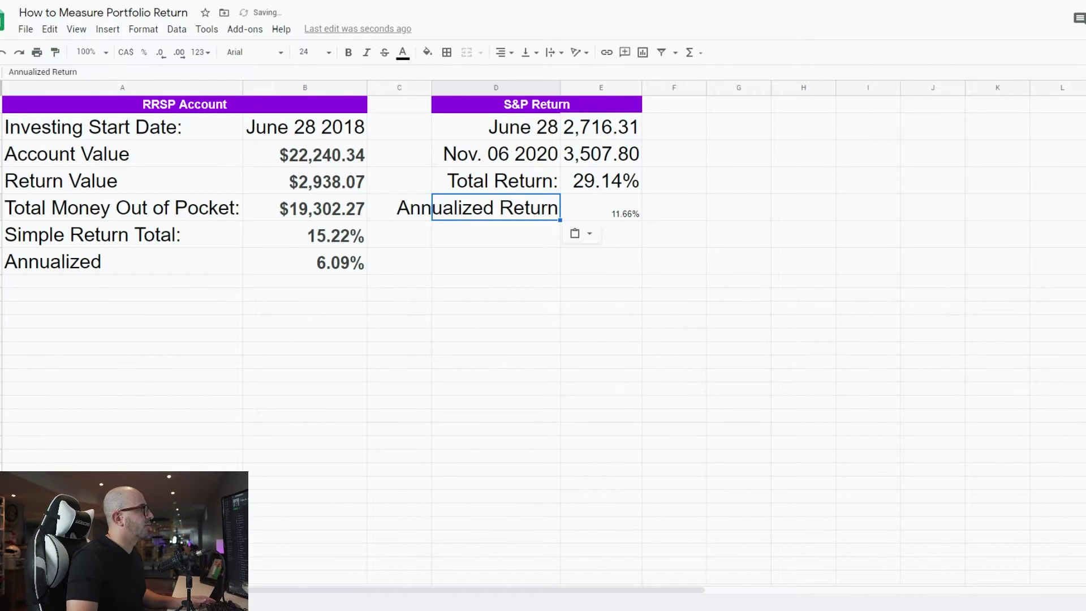
{"action": "left_click", "coordinate": [601, 180]}
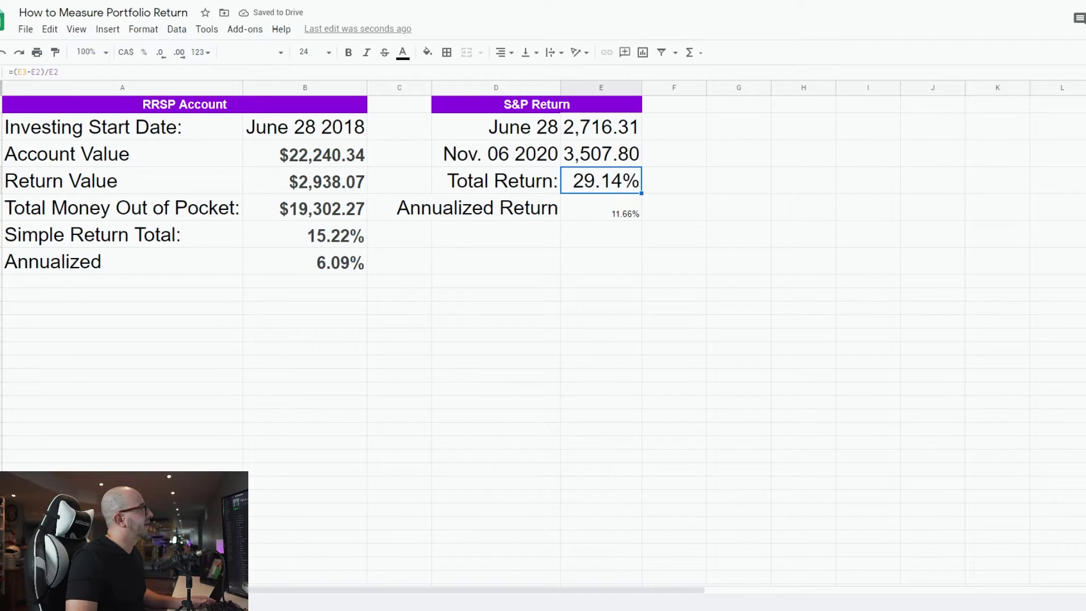
{"action": "left_click", "coordinate": [601, 208]}
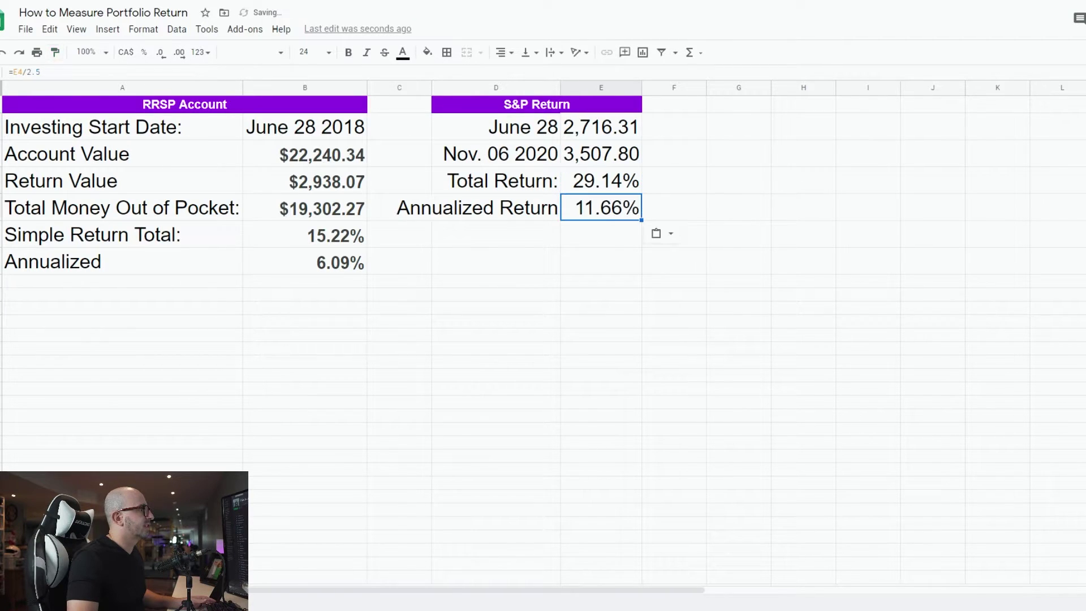
{"action": "left_click_drag", "start_coordinate": [558, 87], "coordinate": [598, 88]}
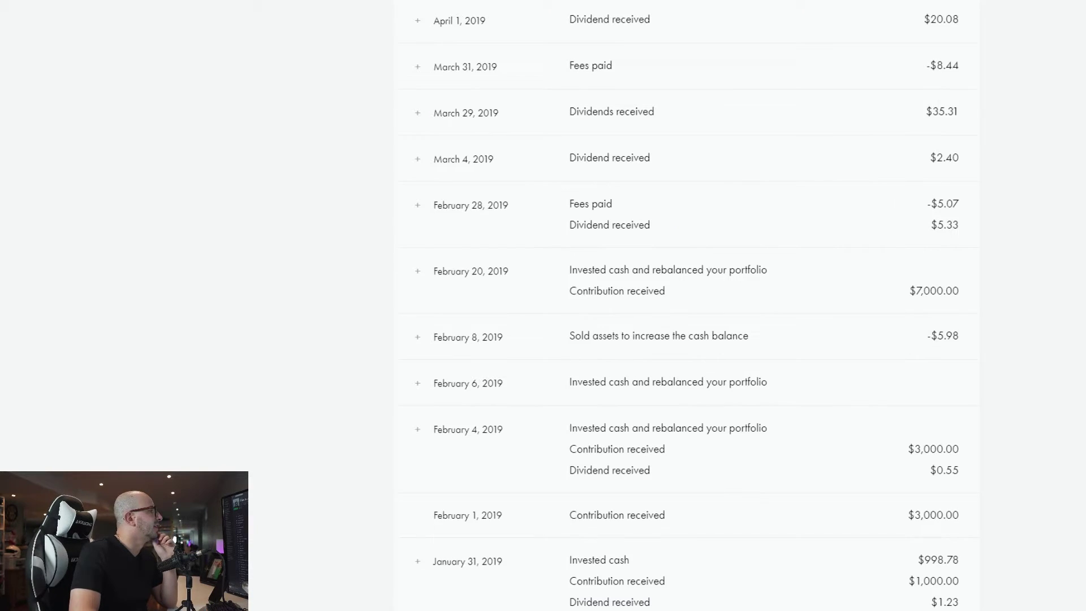
Step: Scroll the RRSP Activity list through October 2018 to April 2019 contributions, dividends and fees
{"action": "scroll", "coordinate": [687, 305], "scroll_direction": "down", "scroll_amount": 10}
{"action": "scroll", "coordinate": [687, 305], "scroll_direction": "down", "scroll_amount": 20}
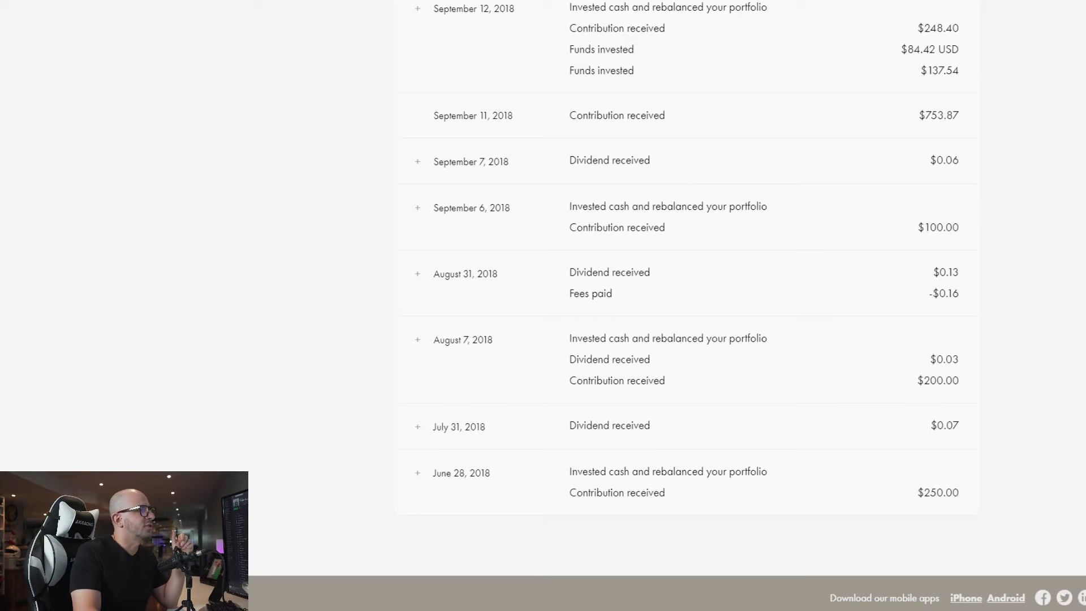
{"action": "scroll", "coordinate": [695, 305], "scroll_direction": "up", "scroll_amount": 2}
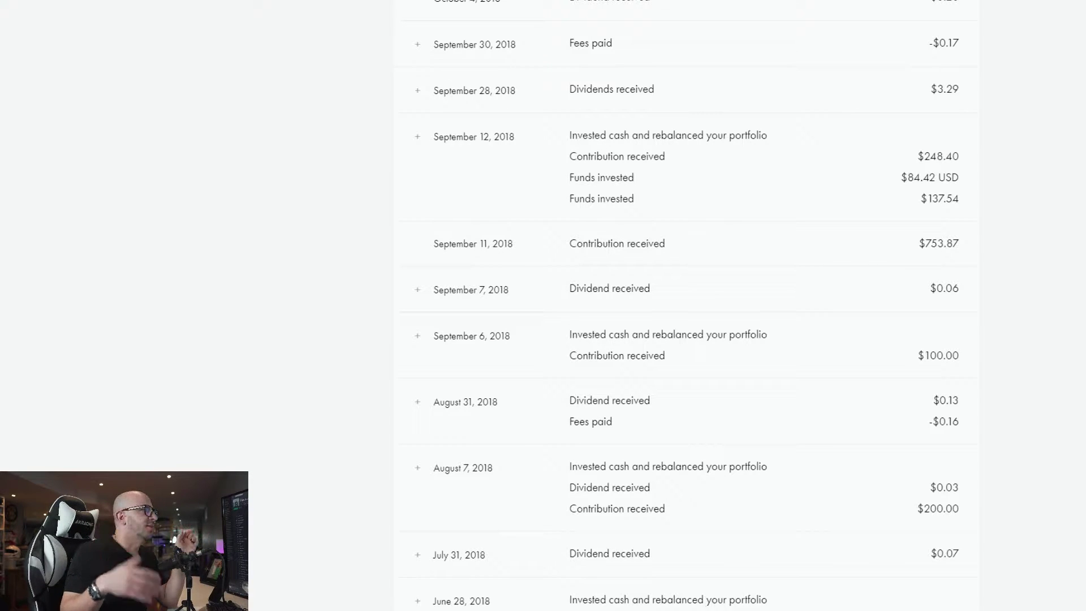
{"action": "scroll", "coordinate": [696, 306], "scroll_direction": "up", "scroll_amount": 8}
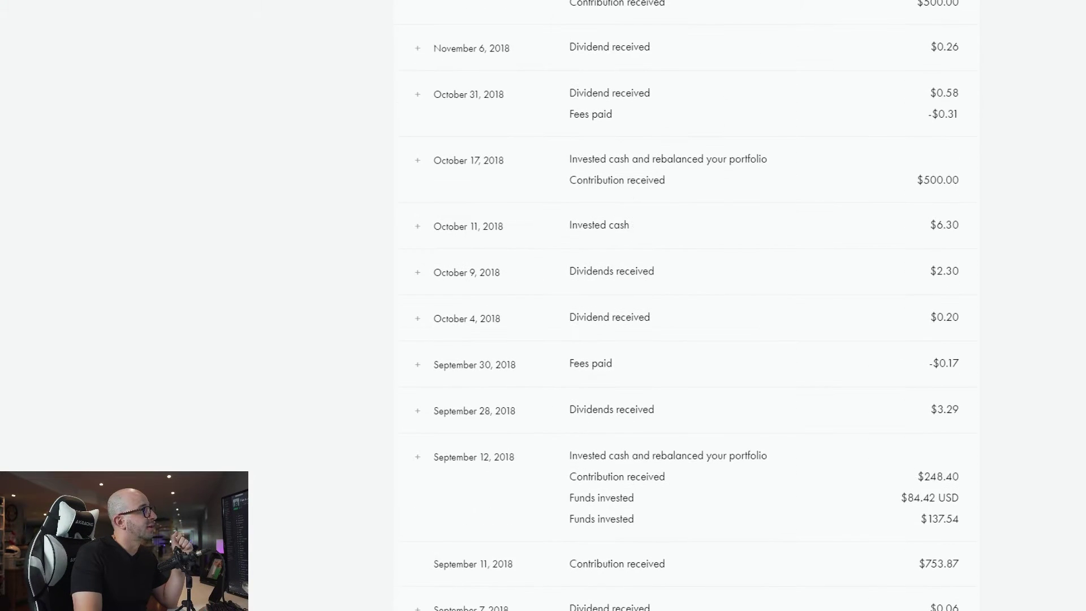
{"action": "scroll", "coordinate": [696, 305], "scroll_direction": "up", "scroll_amount": 9}
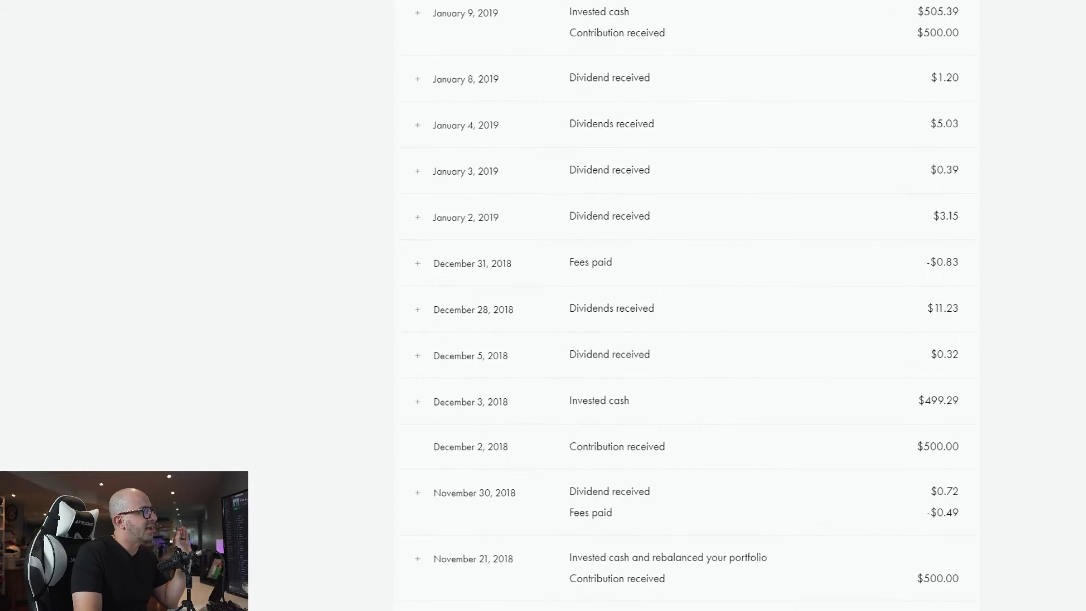
{"action": "scroll", "coordinate": [696, 306], "scroll_direction": "up", "scroll_amount": 3}
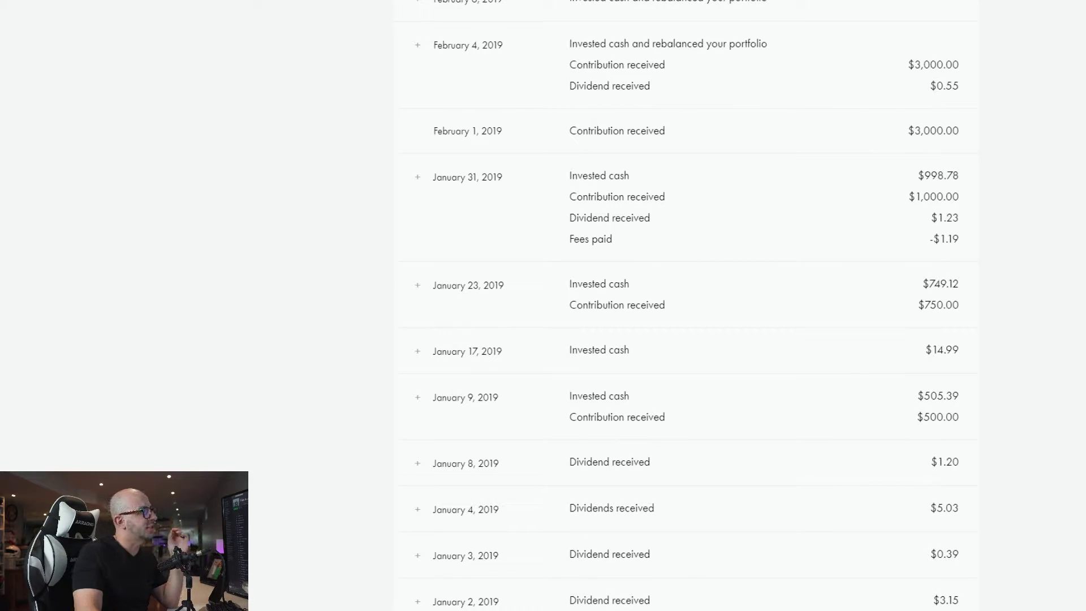
{"action": "scroll", "coordinate": [696, 305], "scroll_direction": "up", "scroll_amount": 5}
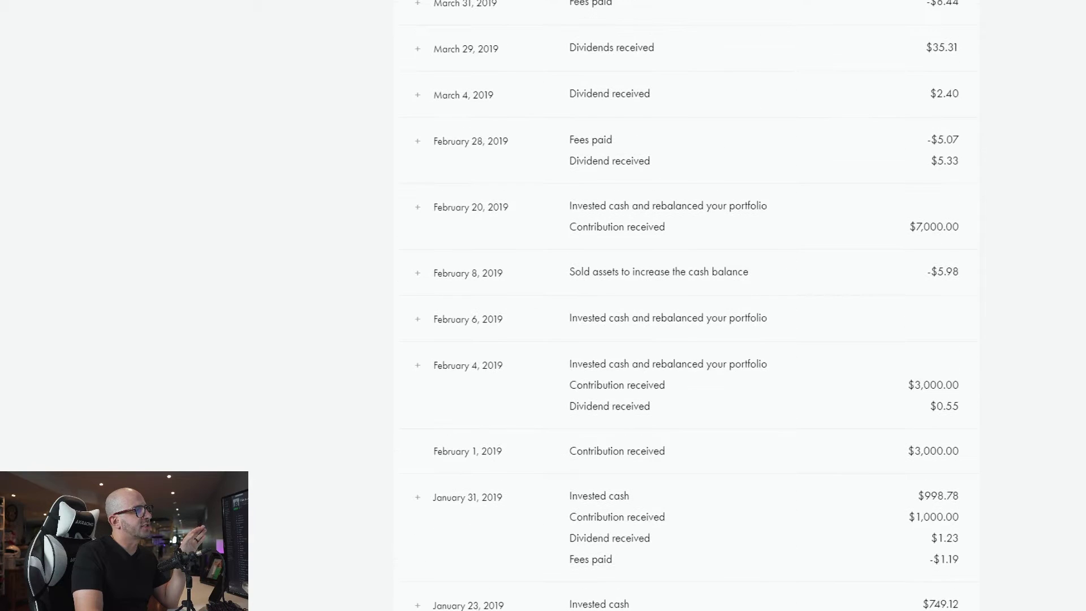
{"action": "scroll", "coordinate": [696, 306], "scroll_direction": "up", "scroll_amount": 1}
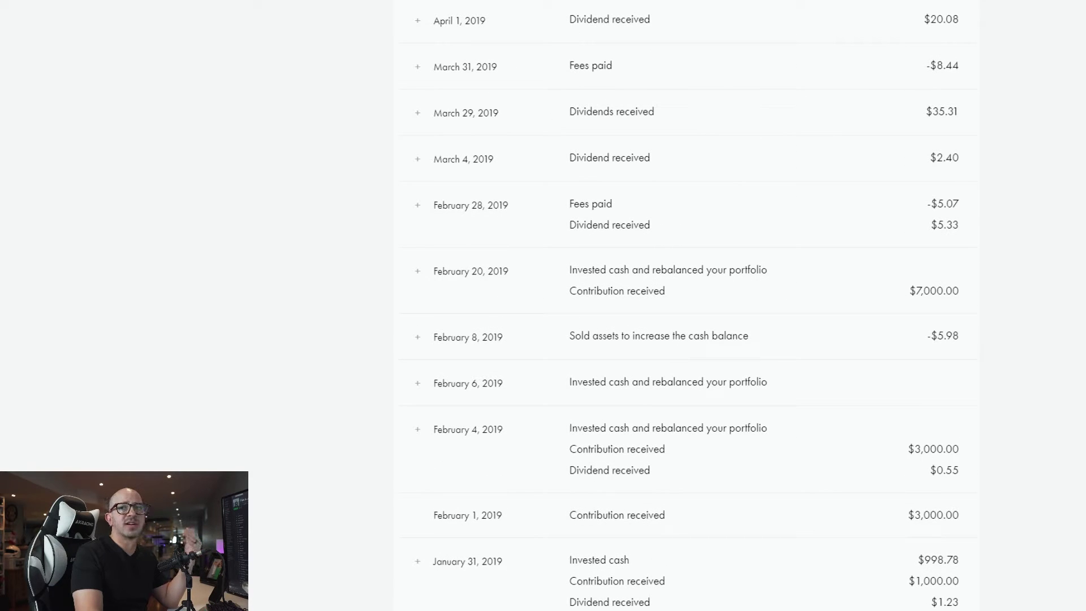
{"action": "scroll", "coordinate": [695, 305], "scroll_direction": "up", "scroll_amount": 3}
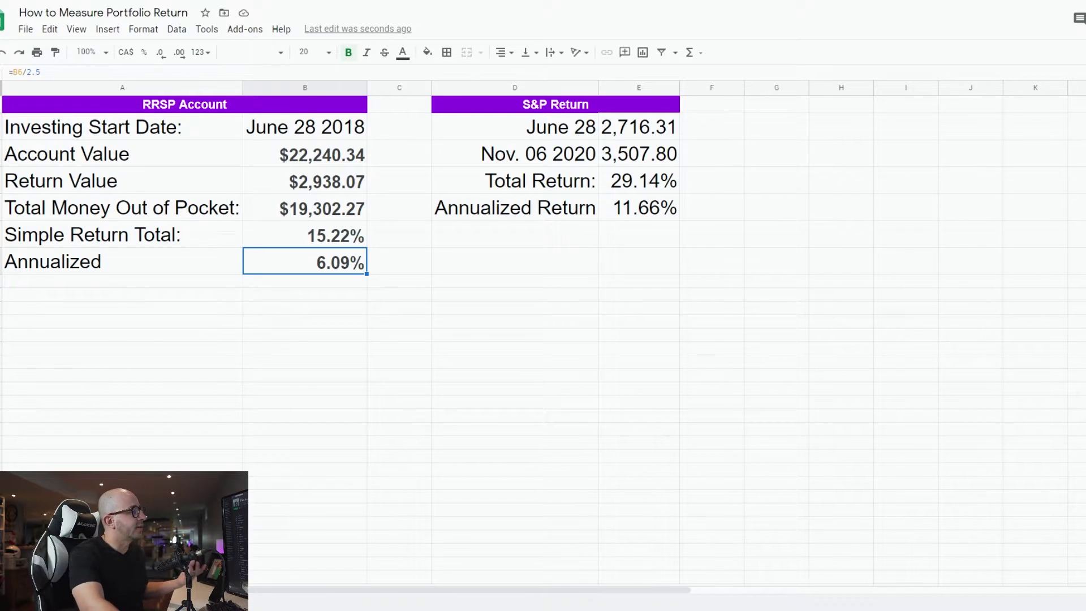
Step: Change the Return Value cell to 1938.07, making the simple return 9.55% and annualized 3.82%
{"action": "double_click", "coordinate": [334, 180]}
{"action": "left_click", "coordinate": [312, 178]}
{"action": "key", "text": "BackSpace"}
{"action": "type", "text": "1"}
{"action": "key", "text": "Return"}
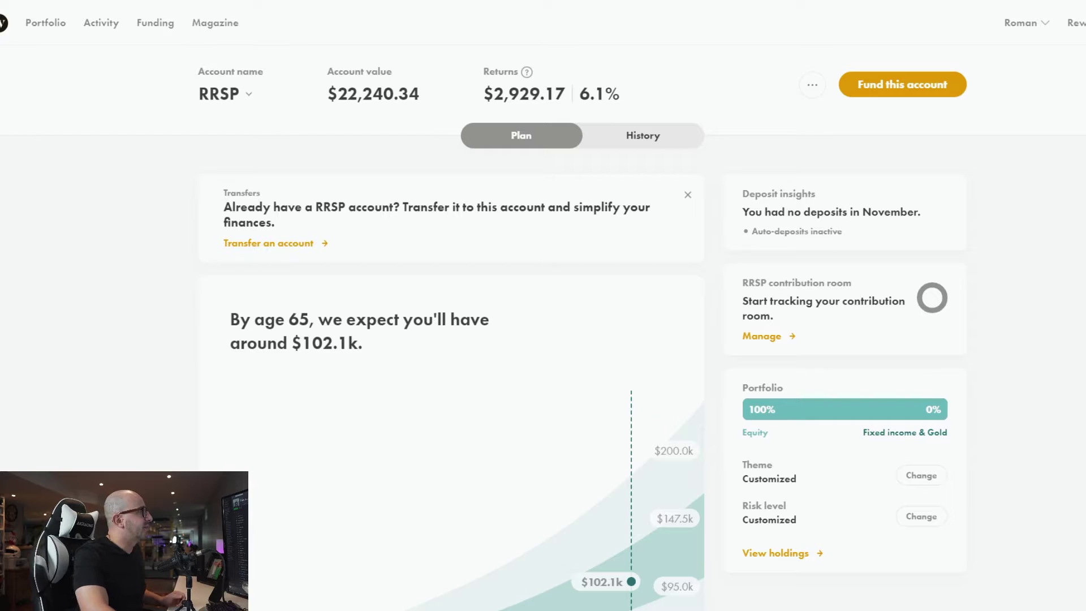
Step: Change the RRSP return type to Time-weighted, showing 5.8% instead of 6.1%
{"action": "mouse_move", "coordinate": [526, 71]}
{"action": "left_click", "coordinate": [518, 210]}
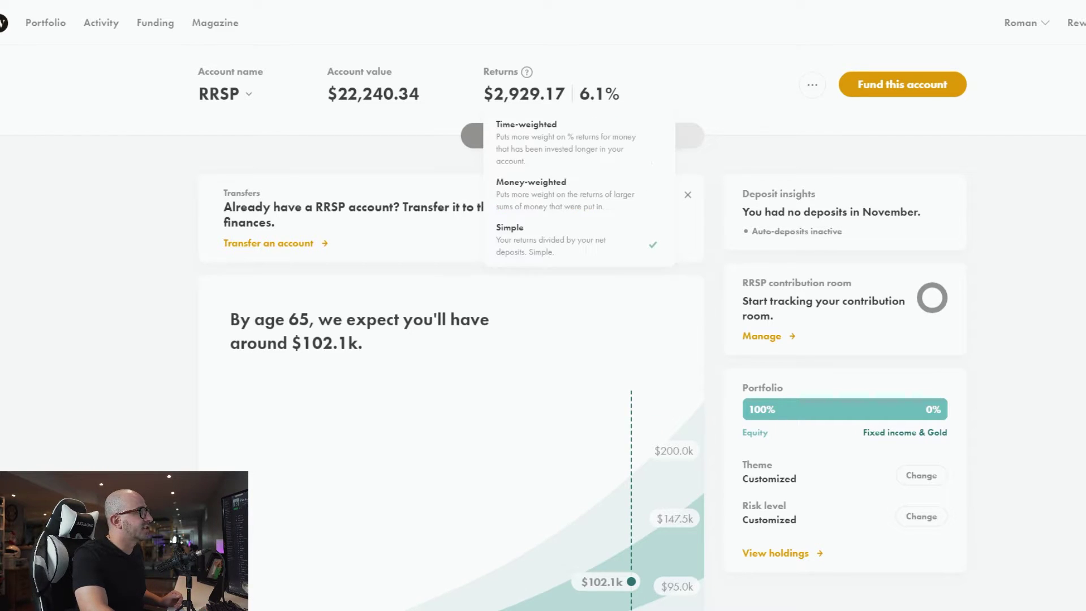
{"action": "left_click", "coordinate": [526, 125]}
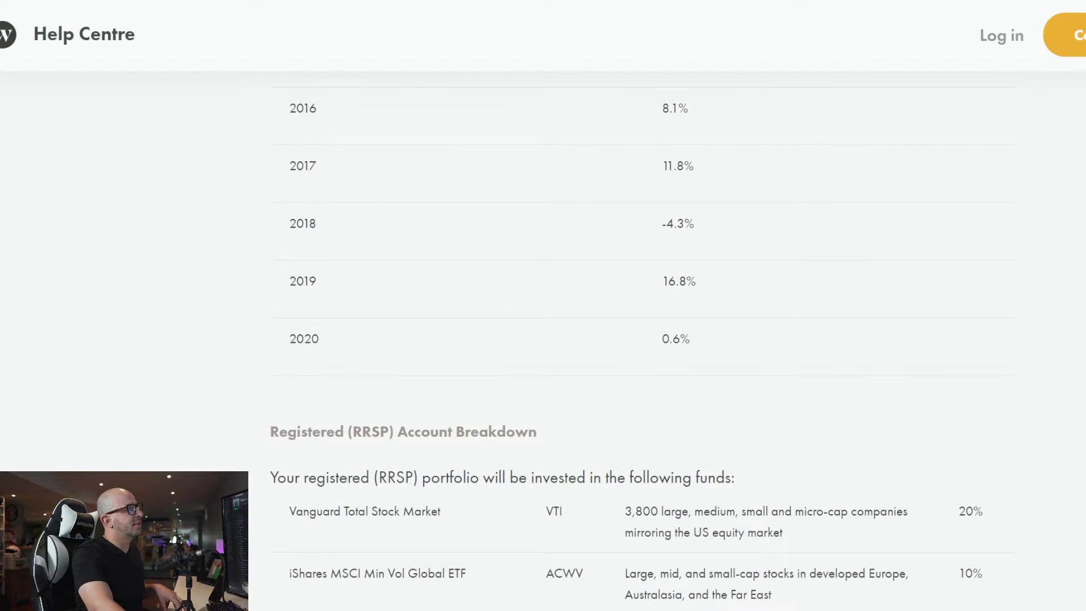
Step: Scroll the Help Centre article to the 2015–2020 yearly returns table and RRSP fund breakdown
{"action": "scroll", "coordinate": [641, 339], "scroll_direction": "up", "scroll_amount": 1}
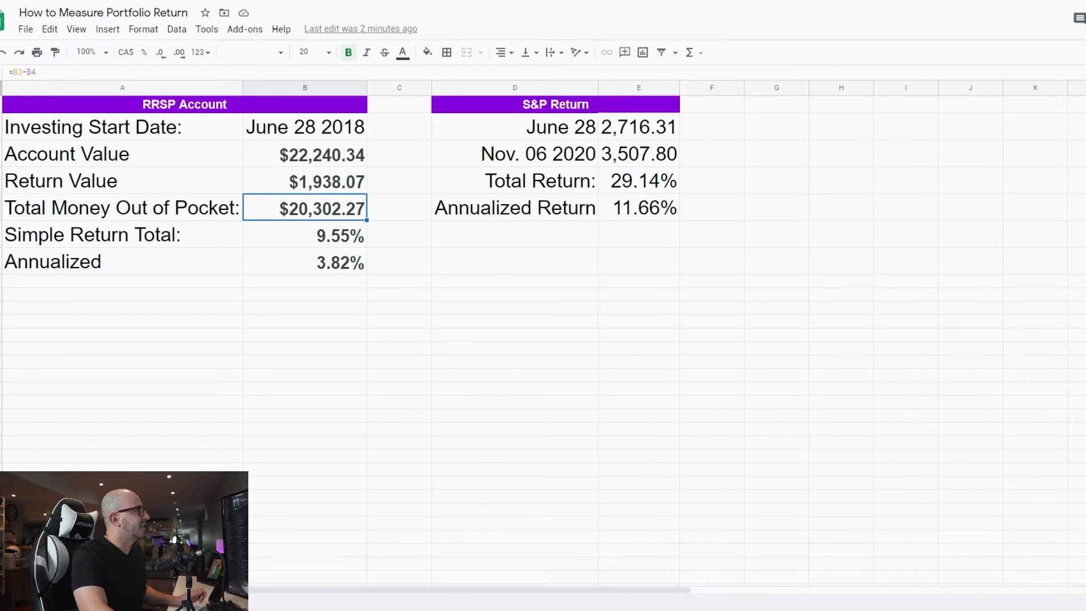
Step: Undo the Return Value edit back to $2,938.07 and check B7's =B6/2.5 formula
{"action": "left_click", "coordinate": [305, 321]}
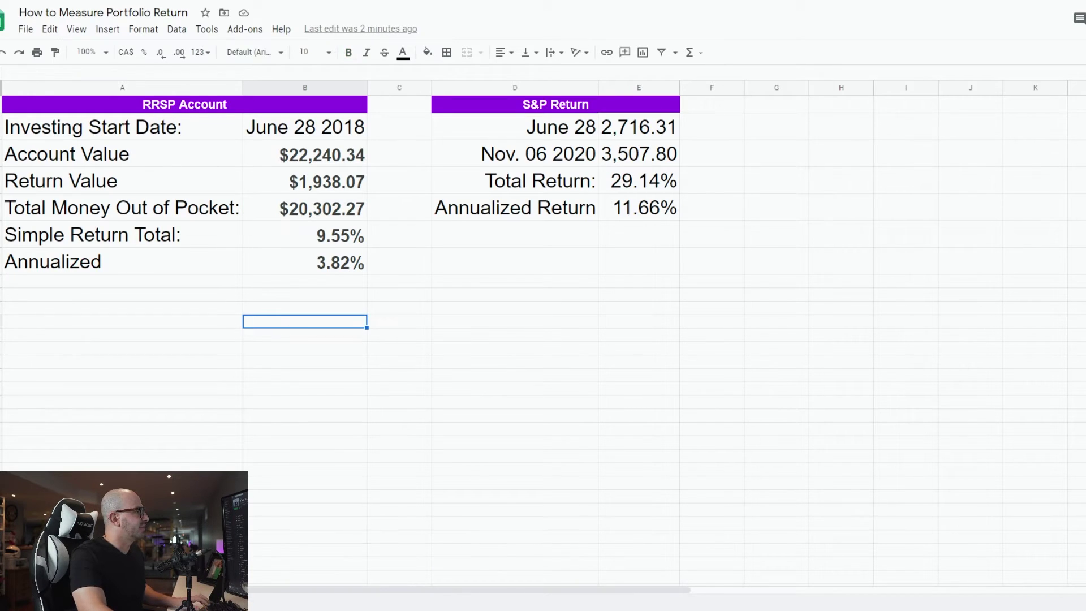
{"action": "key", "text": "ctrl+z"}
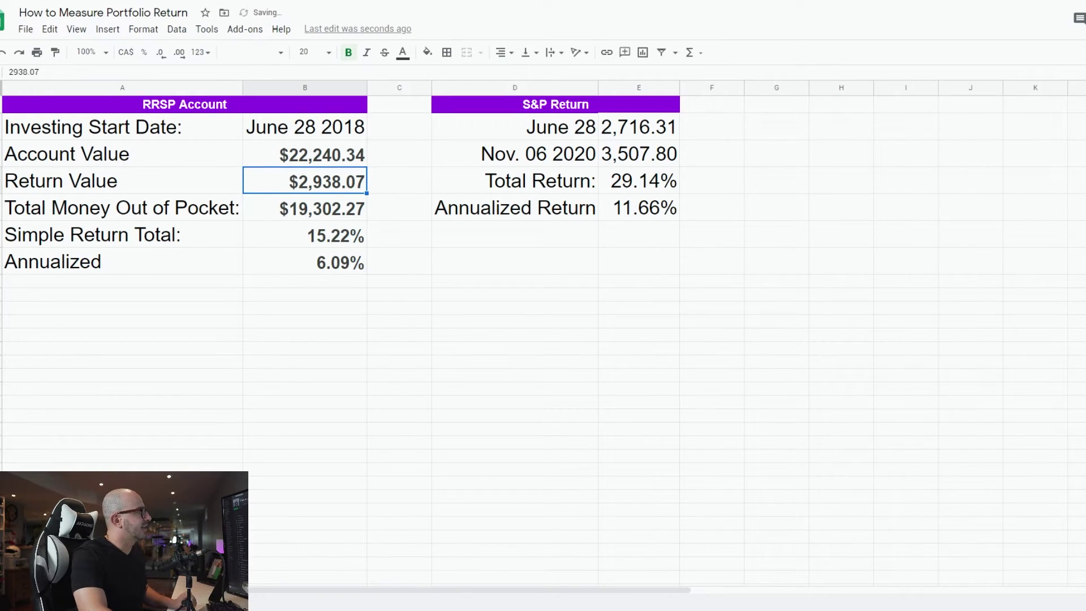
{"action": "left_click", "coordinate": [305, 262]}
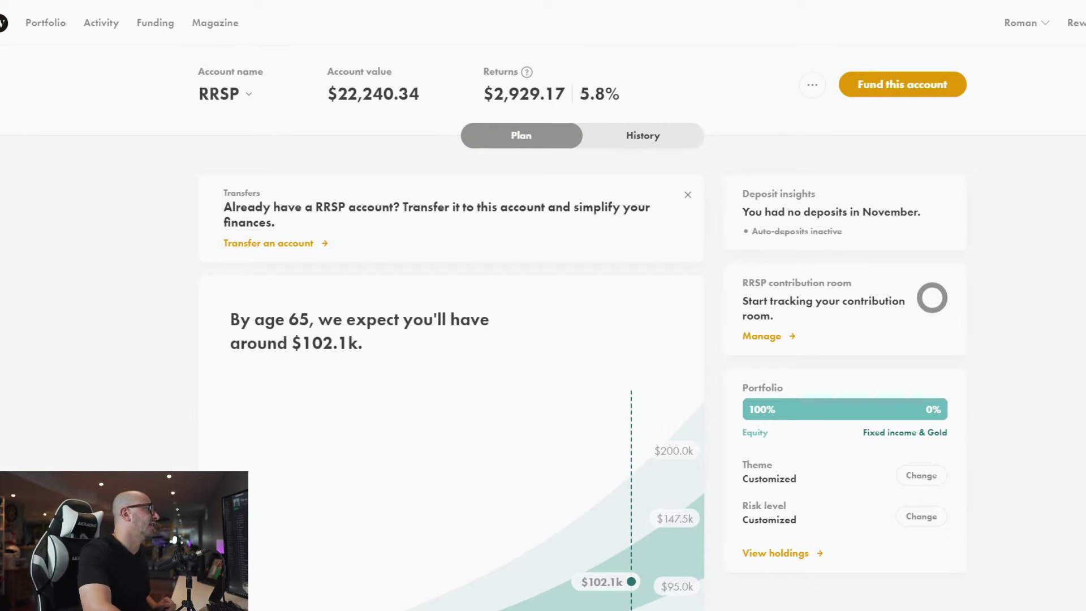
Step: Change the RRSP return type to money-weighted, lifting it from 5.8% to 8.3%
{"action": "mouse_move", "coordinate": [527, 72]}
{"action": "left_click", "coordinate": [541, 220]}
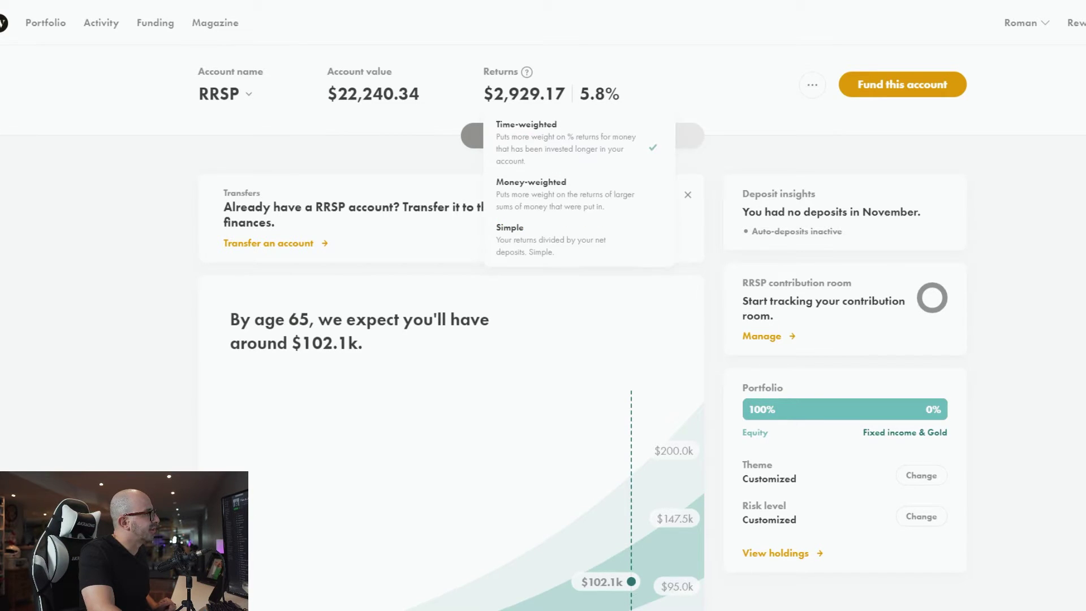
{"action": "left_click", "coordinate": [532, 193]}
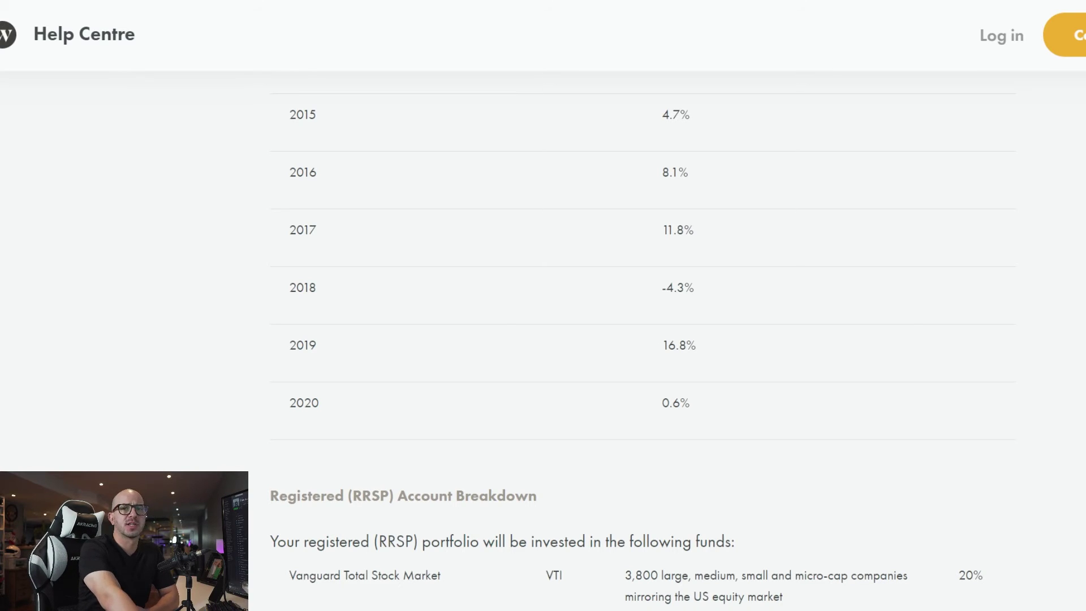
Step: Highlight the 16.8% value in the 2019 row of the yearly returns table
{"action": "left_click_drag", "start_coordinate": [661, 345], "coordinate": [696, 345]}
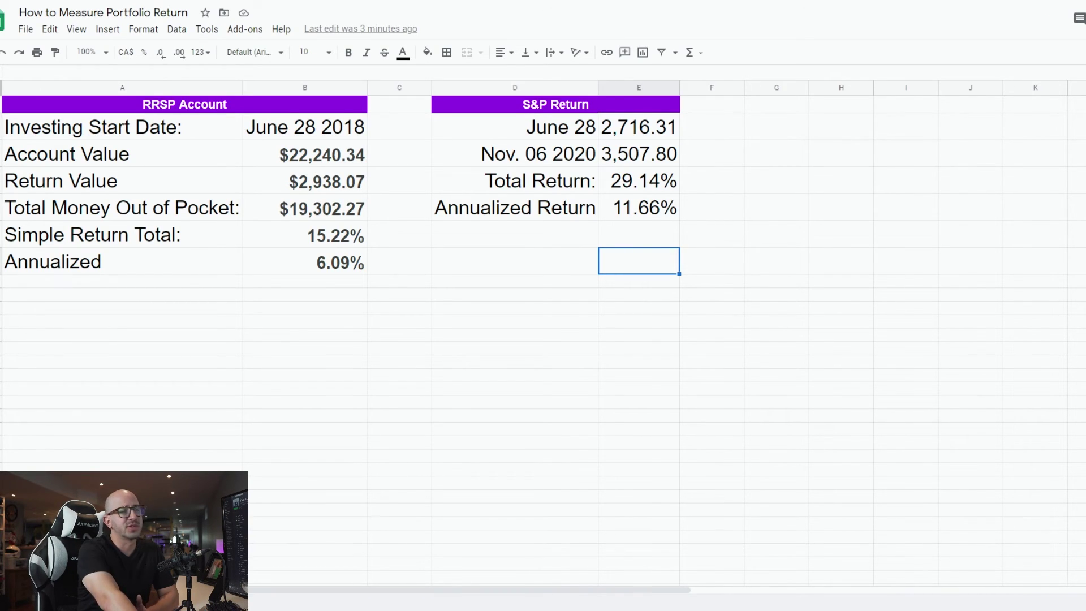
Step: Select the S&P Annualized Return cell to view its =E4/2.5 formula
{"action": "left_click", "coordinate": [639, 207]}
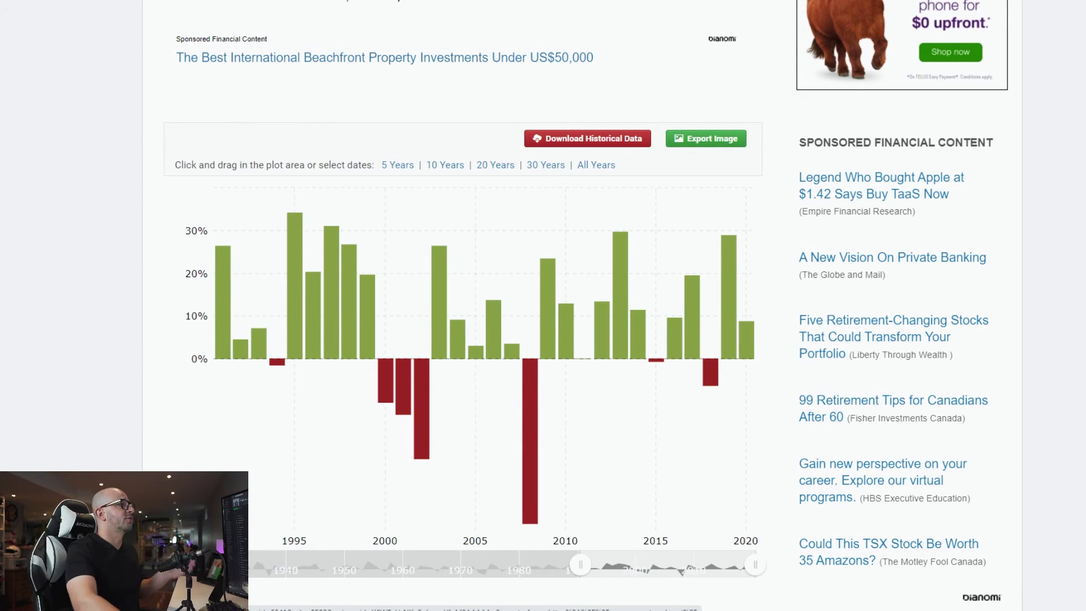
{"action": "left_click", "coordinate": [397, 164]}
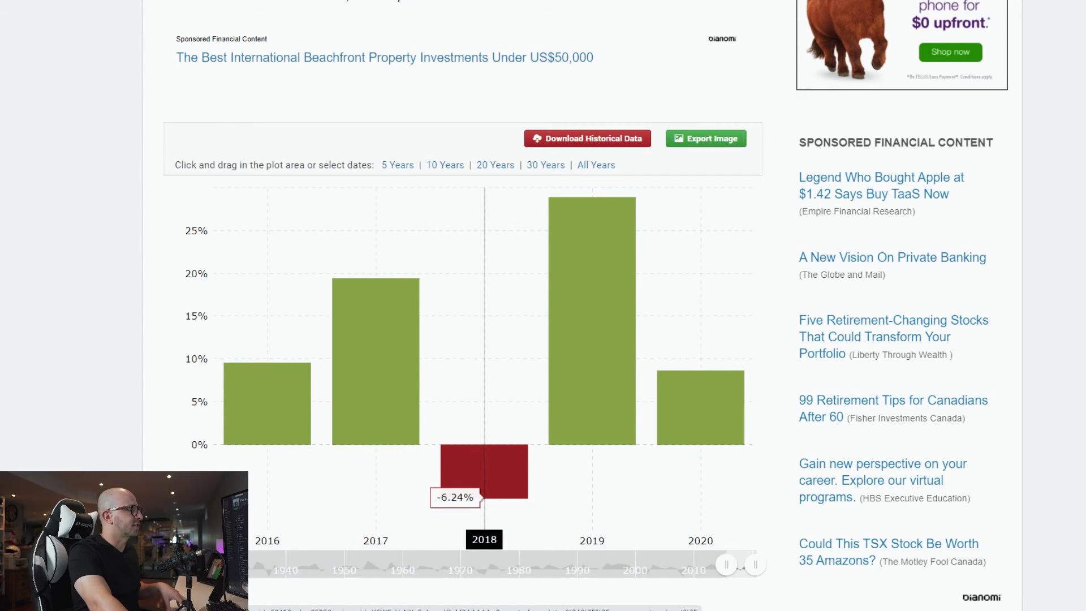
{"action": "left_click", "coordinate": [546, 165]}
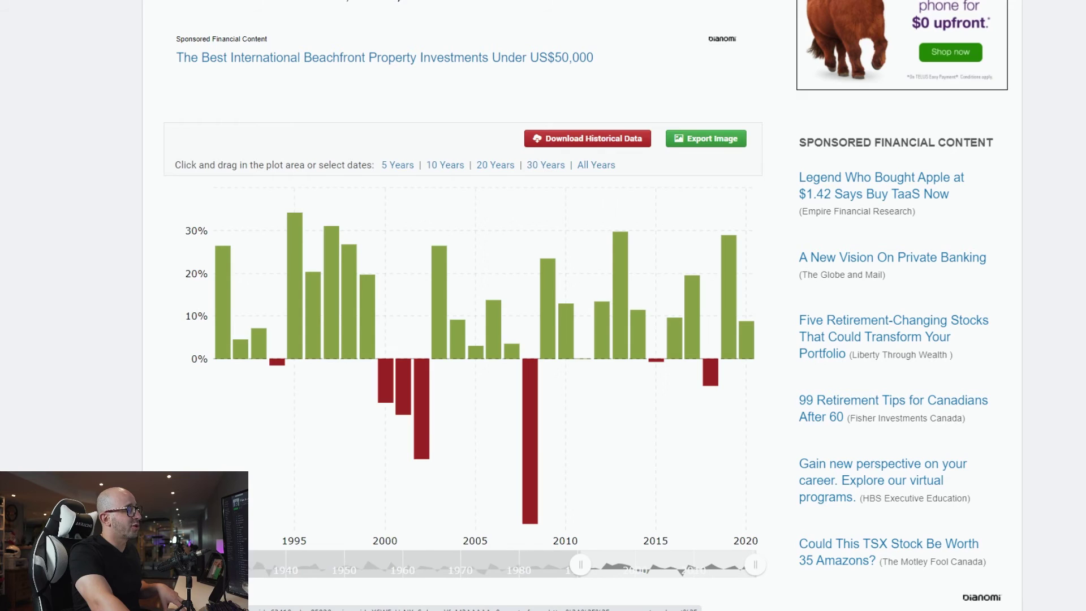